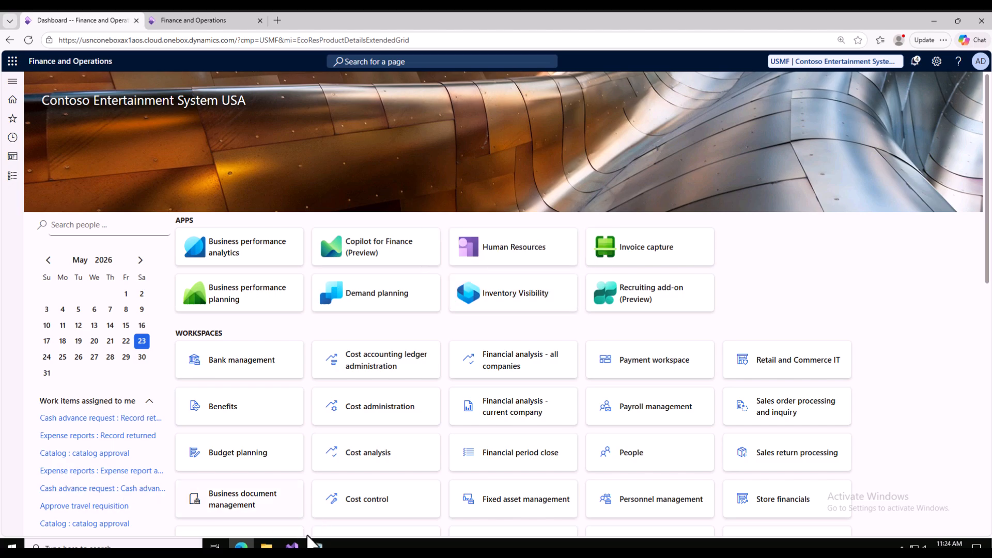
Switch to Notepad and write the note "PTA"
left_click(317, 546)
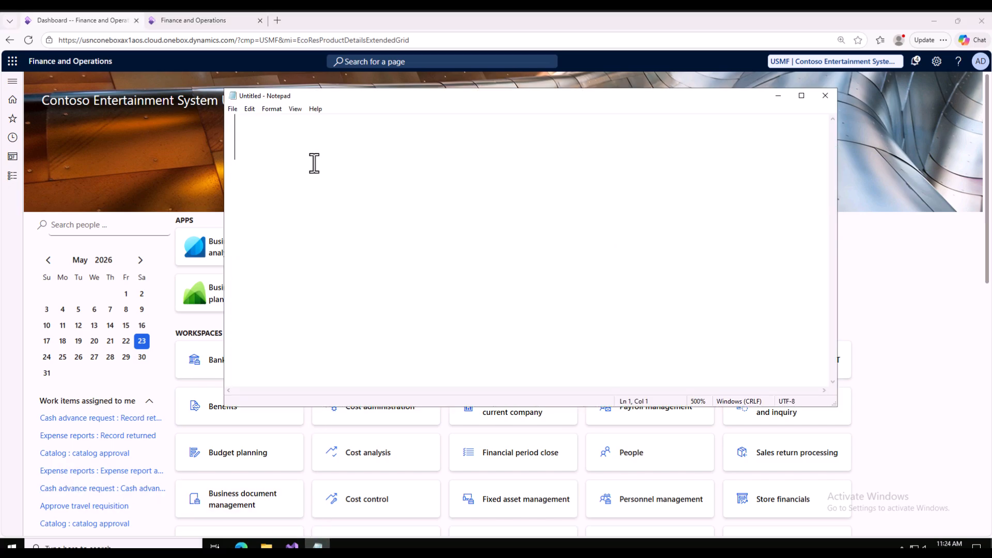
type("PTA")
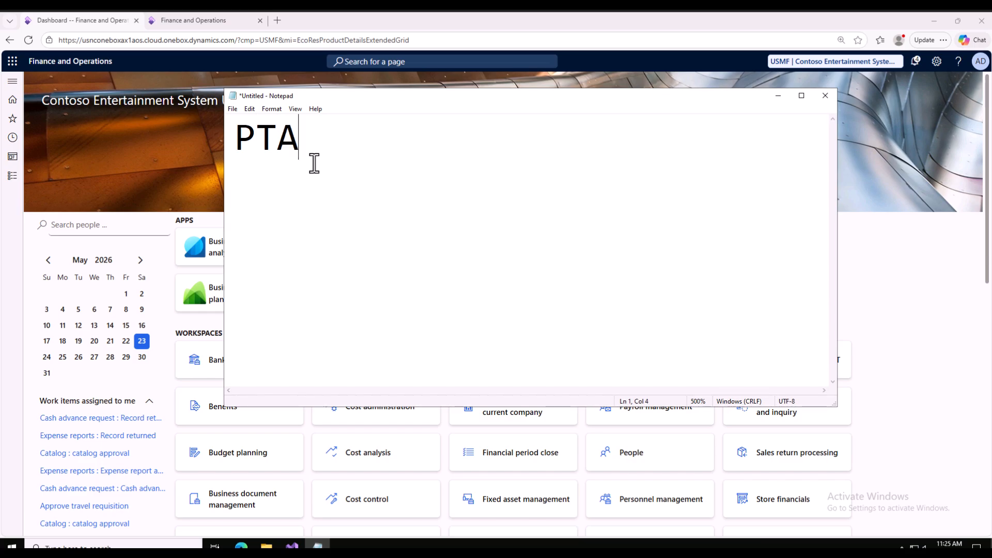
Return to Finance and Operations and open the Purchase agreements page of the Procurement and sourcing module
left_click(12, 177)
scroll(60, 319, "down", 8)
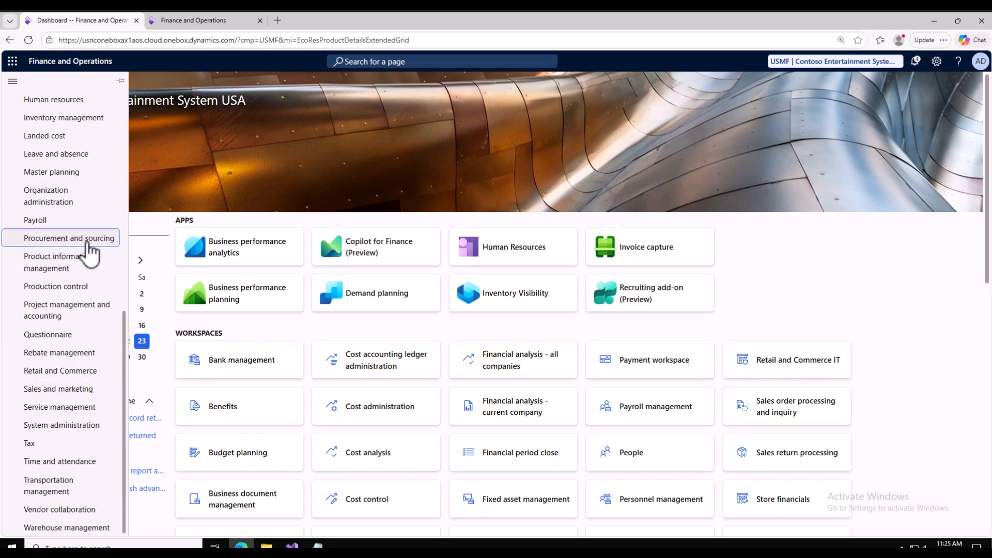
left_click(83, 241)
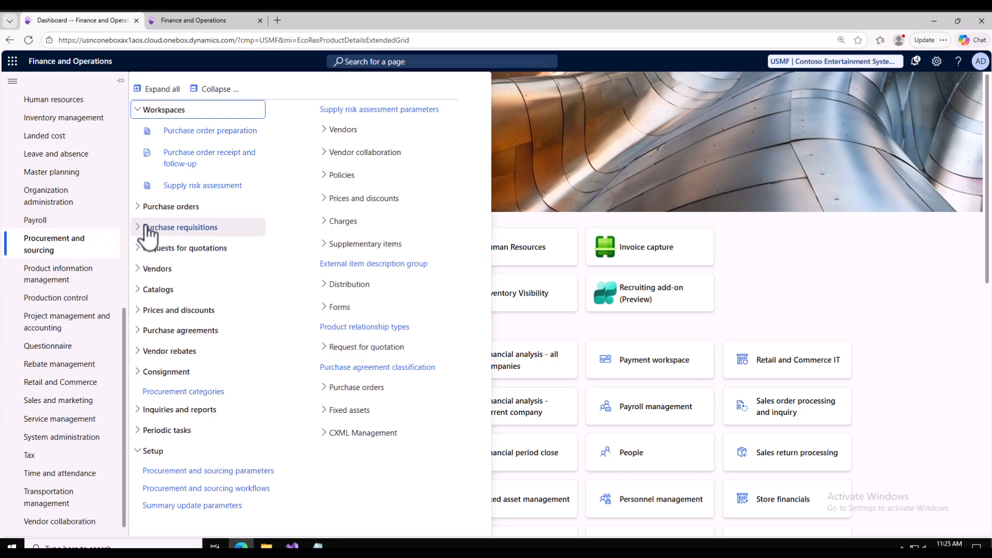
left_click(216, 92)
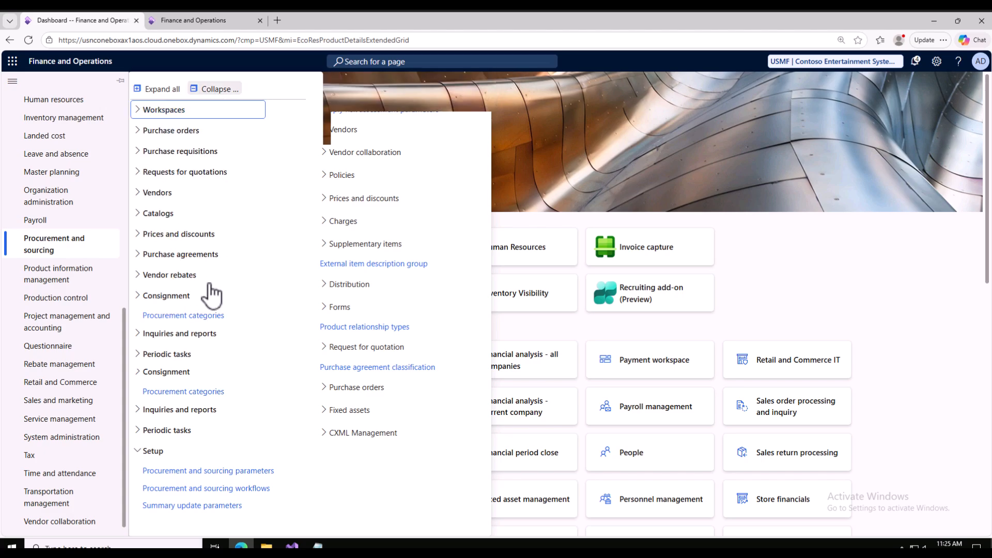
left_click(139, 255)
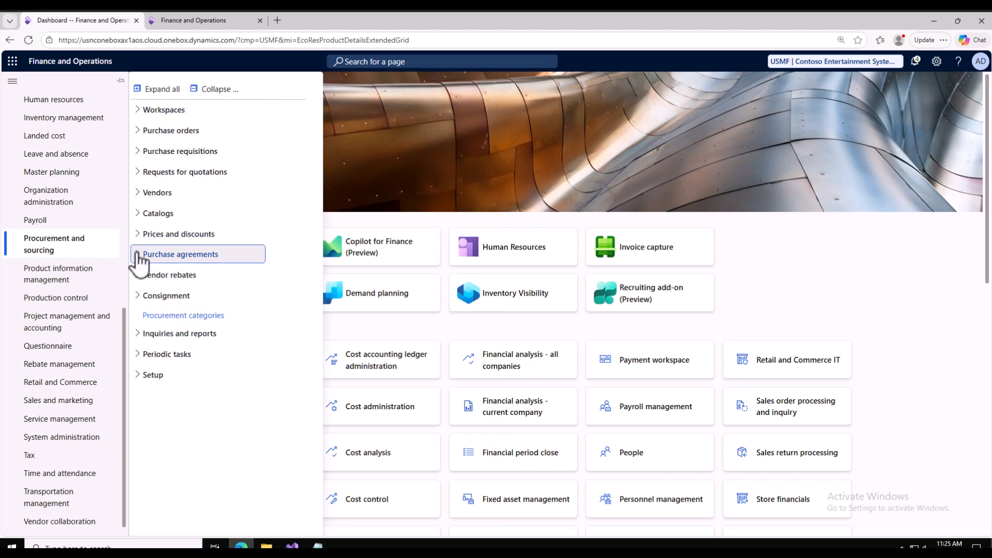
left_click(185, 275)
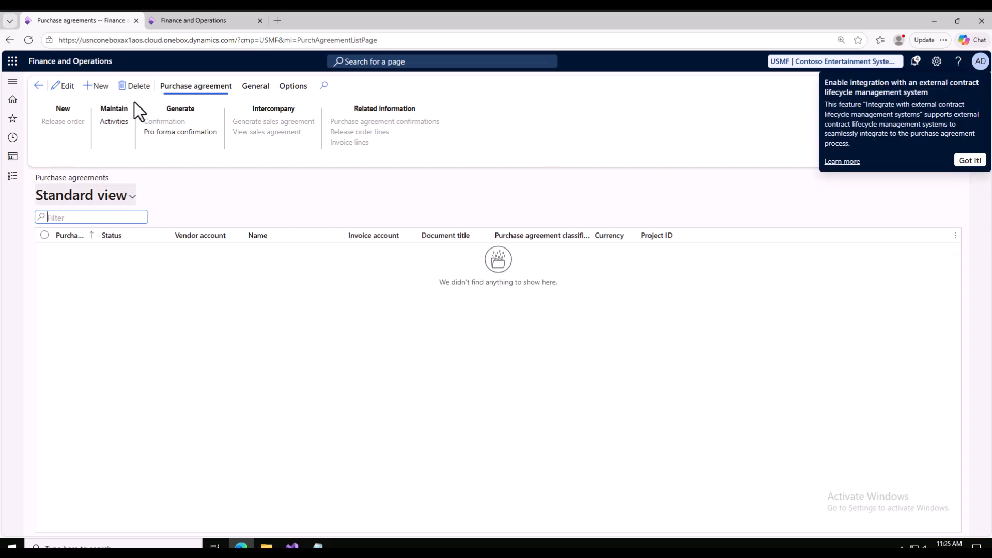
Start a new purchase agreement for the vendor Fabrikam Electronics with the classification General purchases
left_click(93, 89)
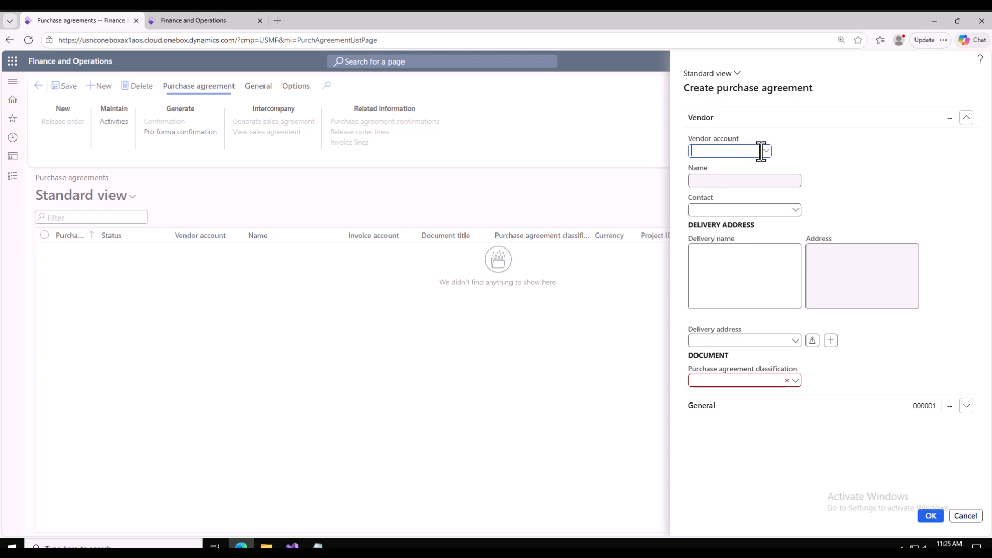
left_click(766, 151)
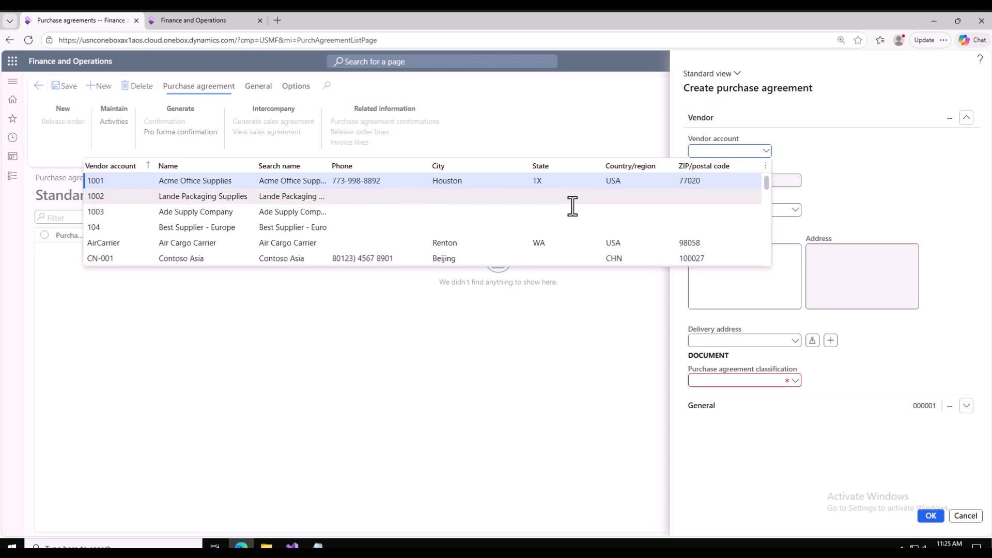
scroll(573, 206, "down", 15)
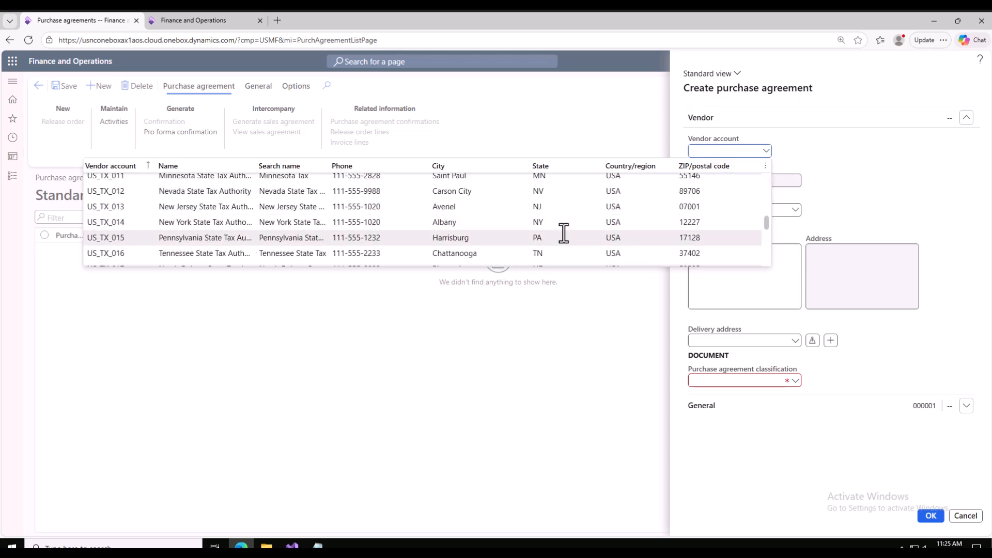
scroll(564, 234, "down", 10)
scroll(564, 234, "up", 3)
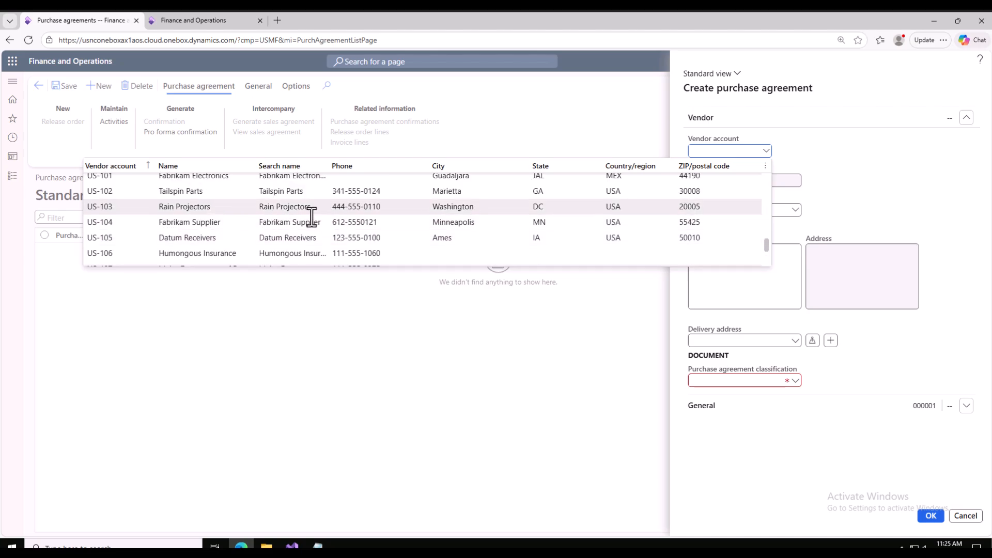
left_click(195, 178)
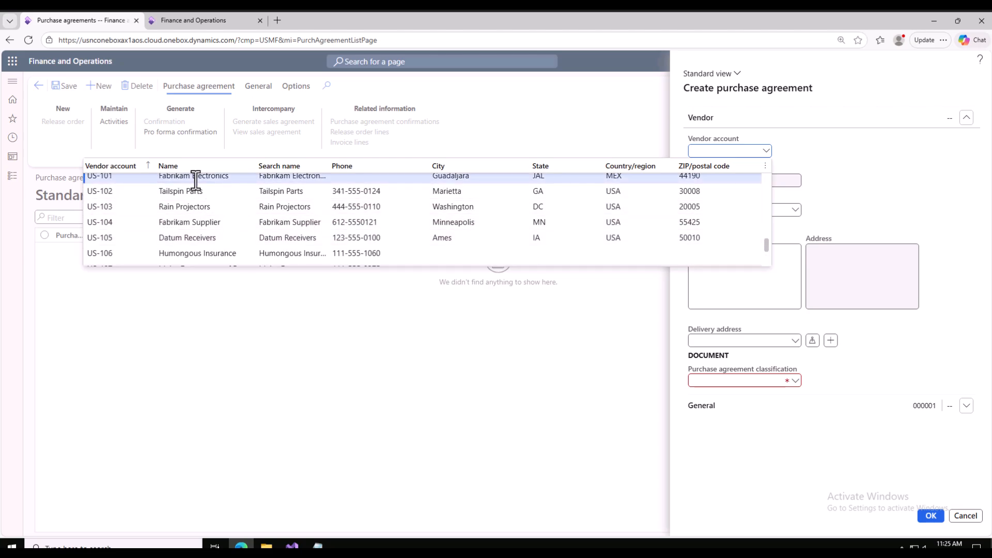
left_click(797, 382)
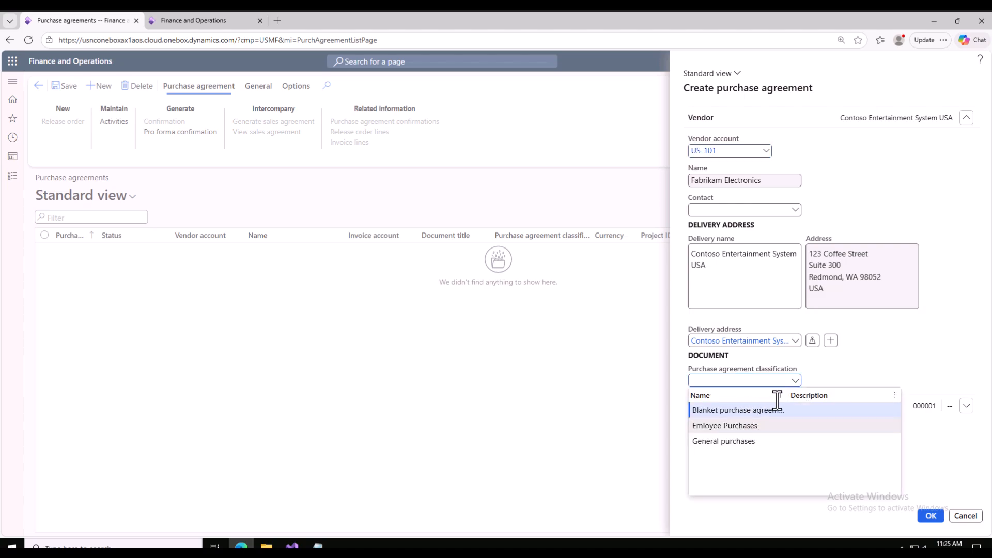
left_click(722, 442)
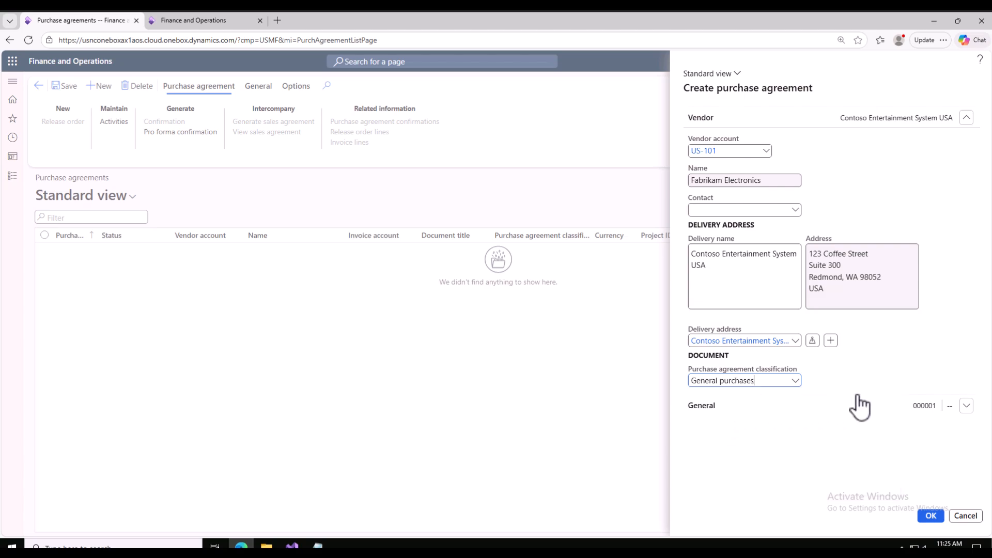
Choose Product quantity commitment as the default commitment in the agreement's General section
left_click(966, 406)
scroll(920, 358, "down", 2)
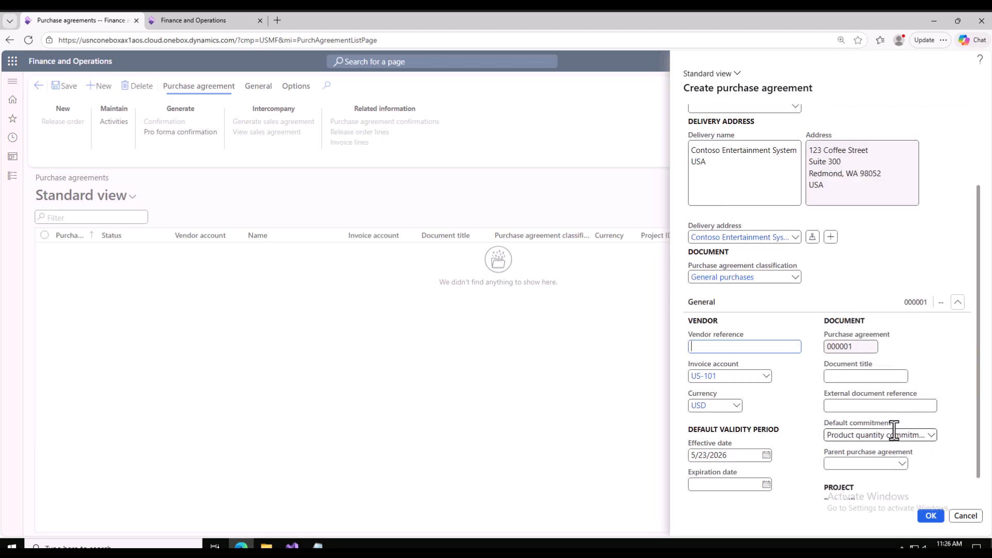
left_click(932, 436)
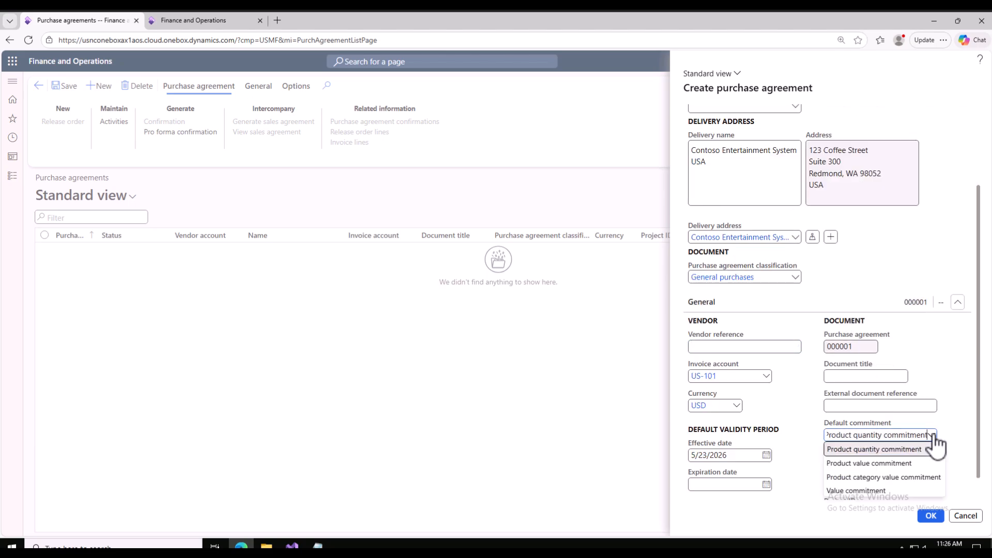
left_click(868, 449)
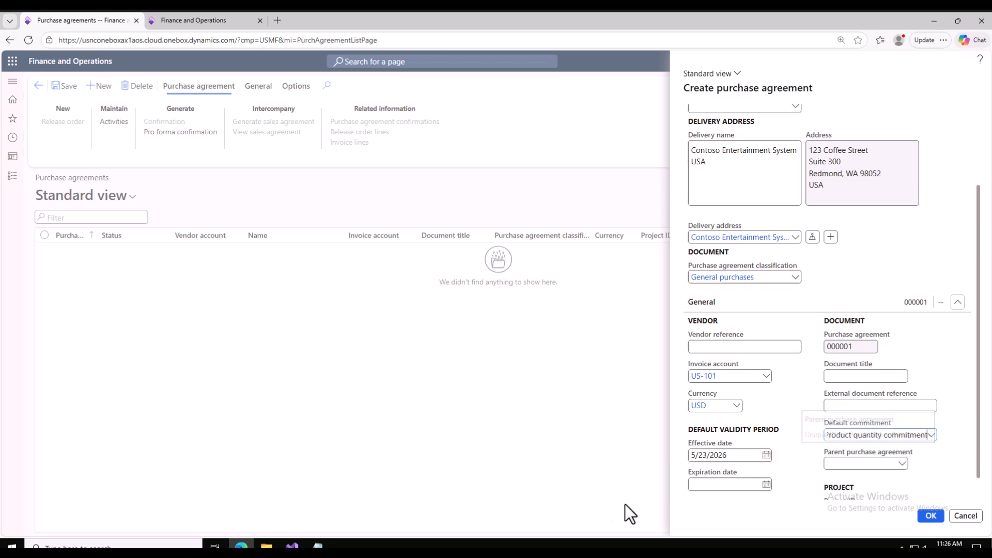
Switch to Notepad and replace the existing note with the line "1Millions"
left_click(318, 545)
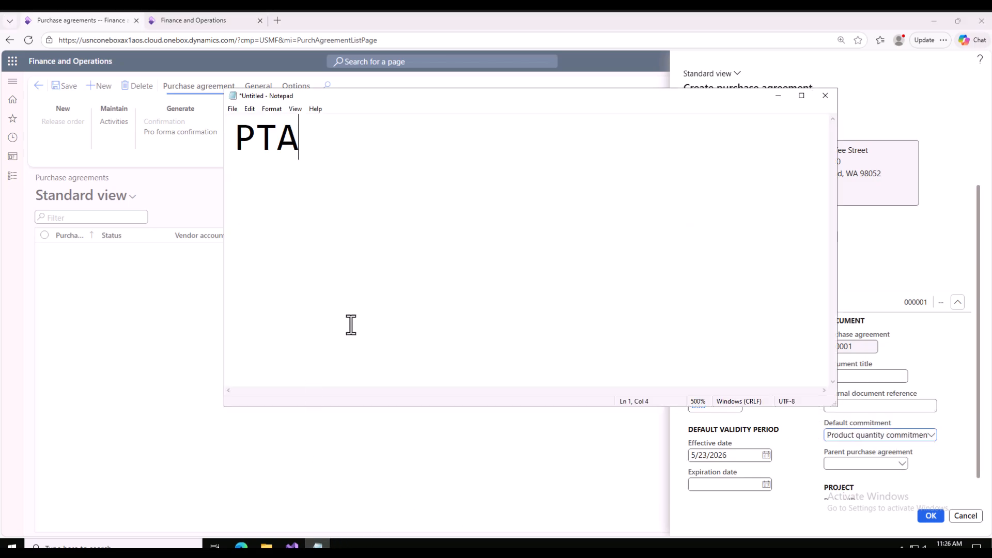
left_click_drag(302, 152, 243, 150)
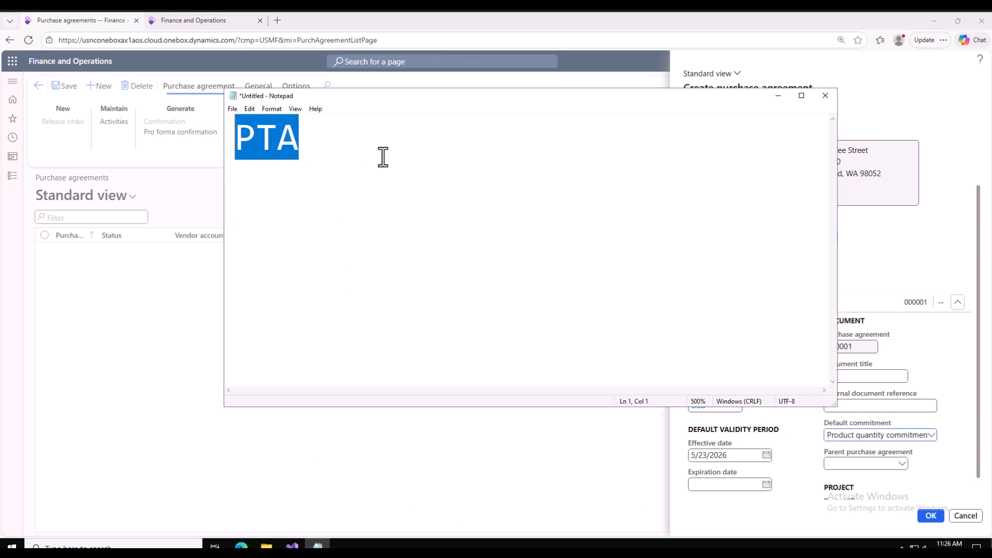
type("1")
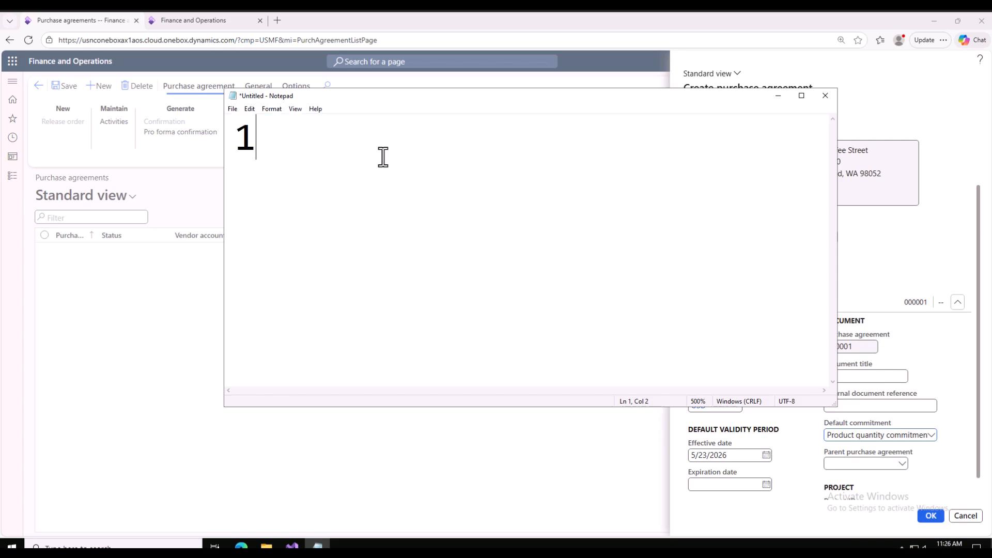
type("Mi")
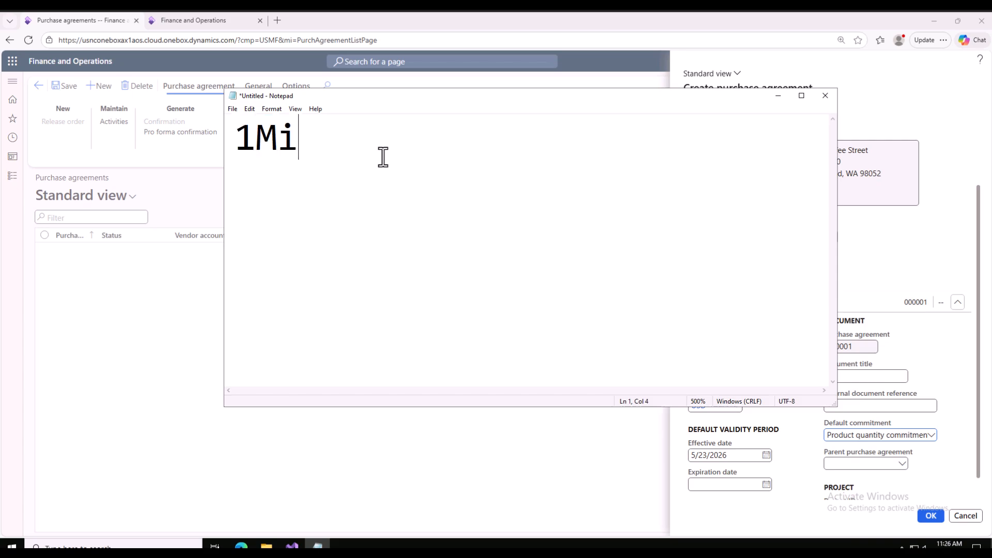
type("llions")
key("Return")
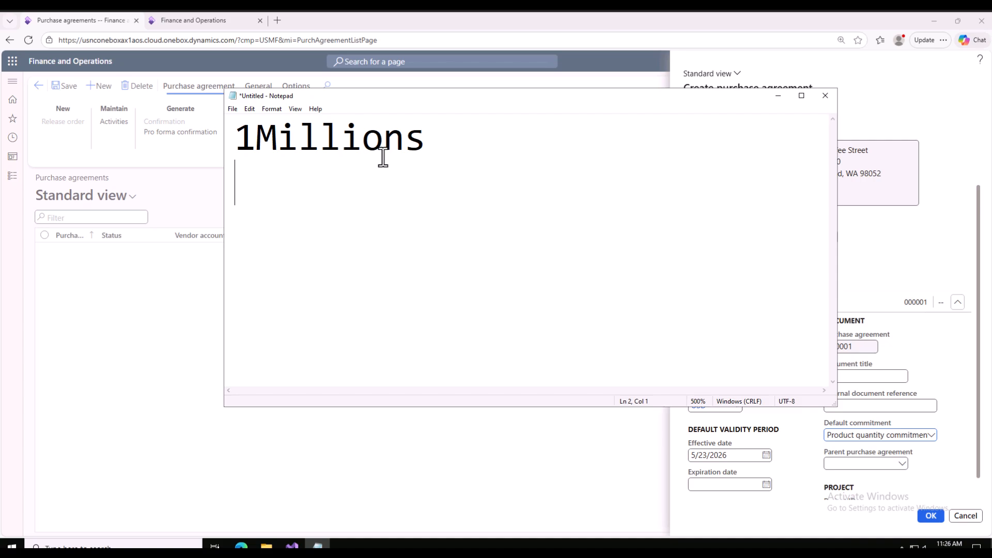
Add the lines "1K" and "3" below "1Millions" and hide the note window
type("1K")
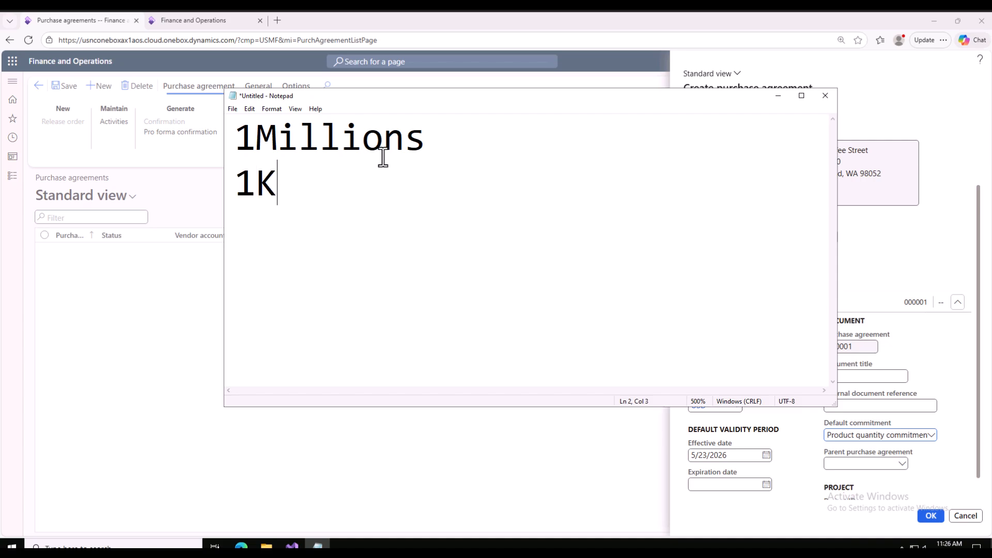
key("Return")
type("3")
left_click(778, 97)
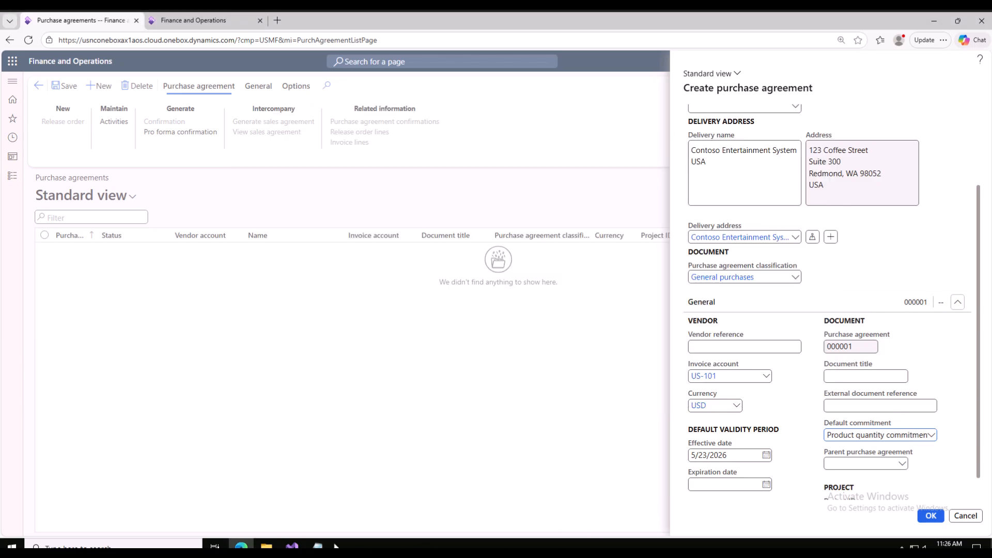
Bring the note back, remove the two lines below "1Millions", and write "Mobile" after a blank line
left_click(318, 547)
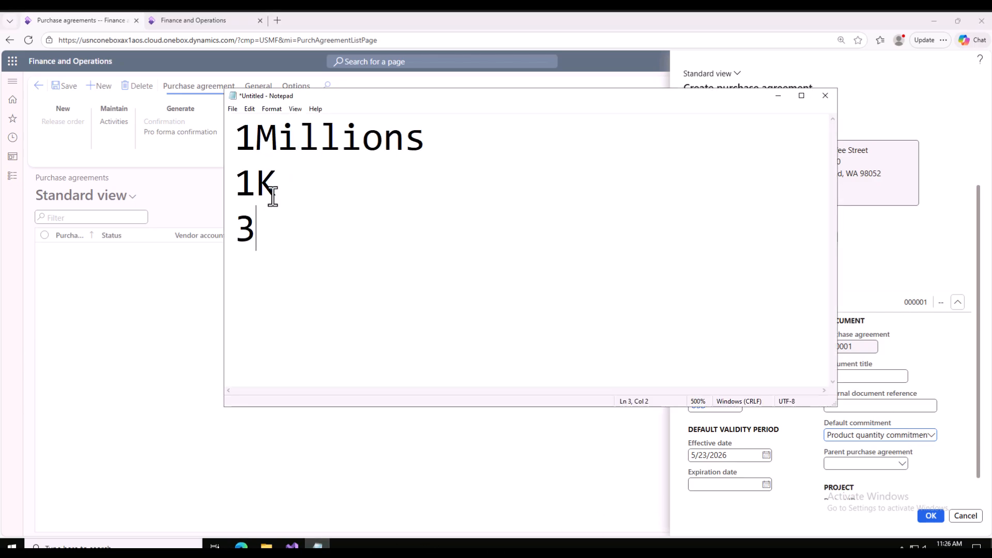
left_click_drag(281, 193, 257, 190)
left_click(261, 228)
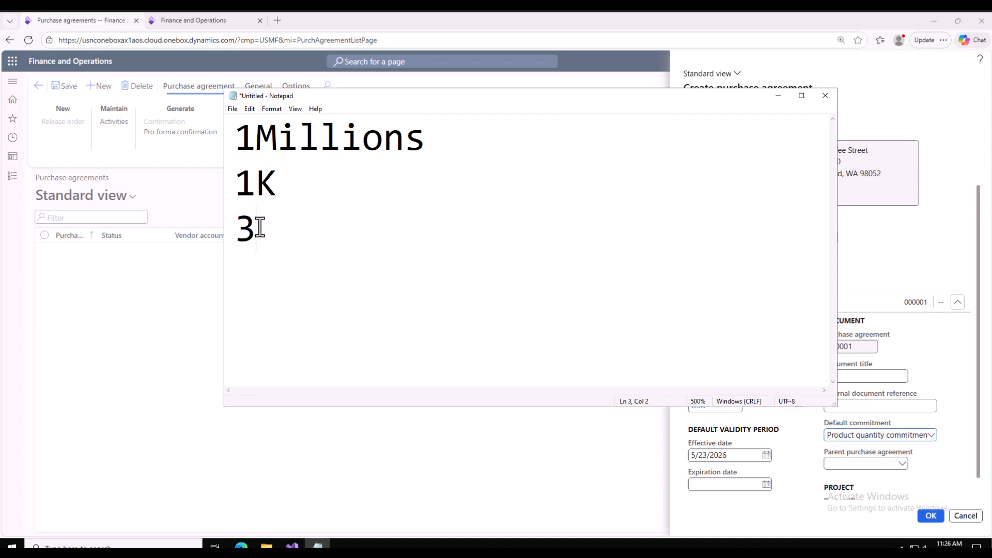
left_click_drag(260, 228, 242, 186)
key("BackSpace")
key("Return")
type("M")
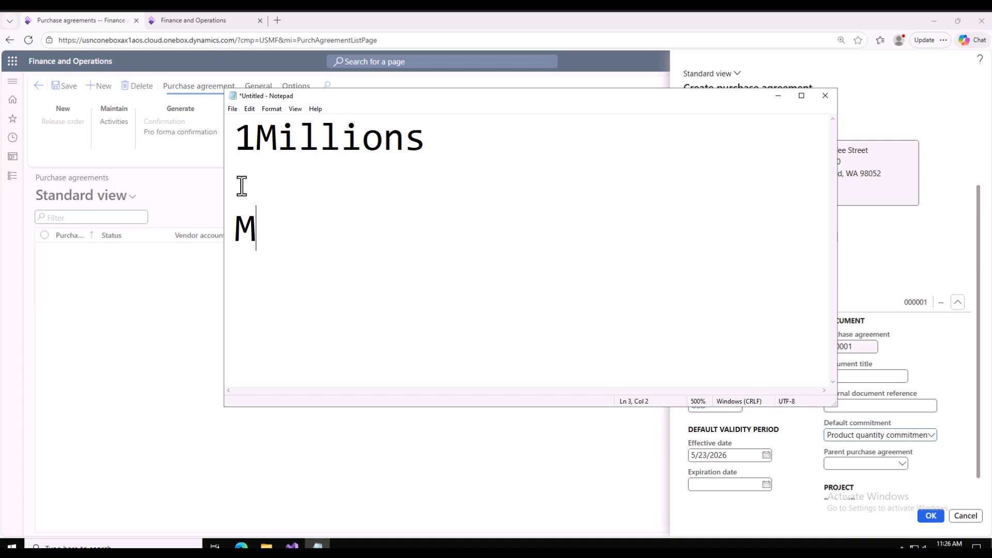
type("obile")
key("Return")
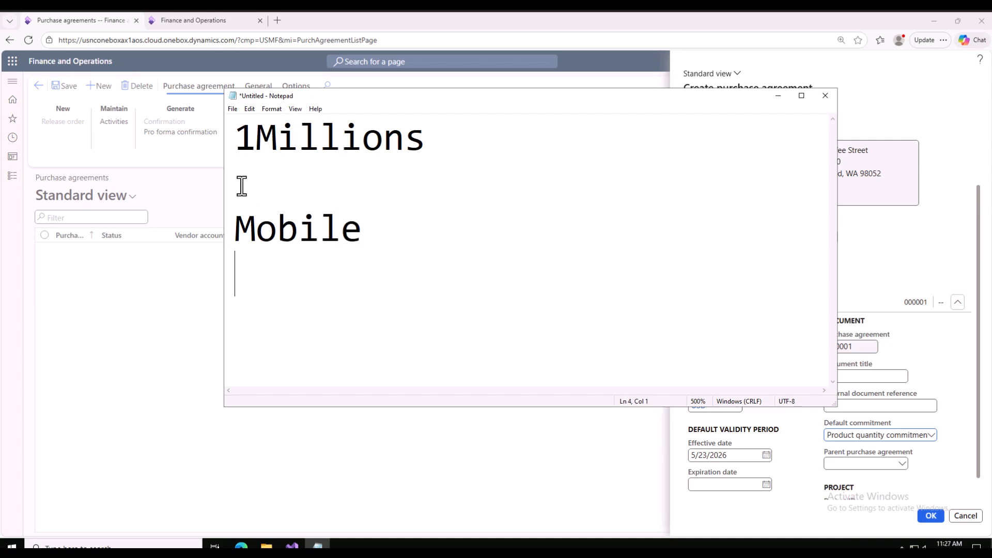
Add the quantity ranges "1-100" and "101-" after a blank line below "Mobile", and return to the agreement form
key("Return")
type("1-00")
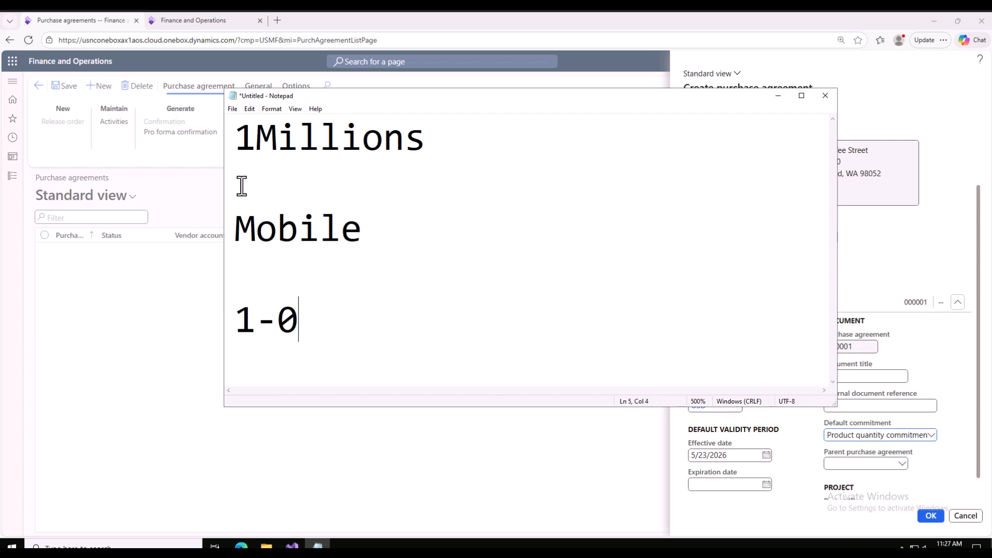
key("BackSpace")
key("BackSpace")
type("100")
key("Return")
type("101-")
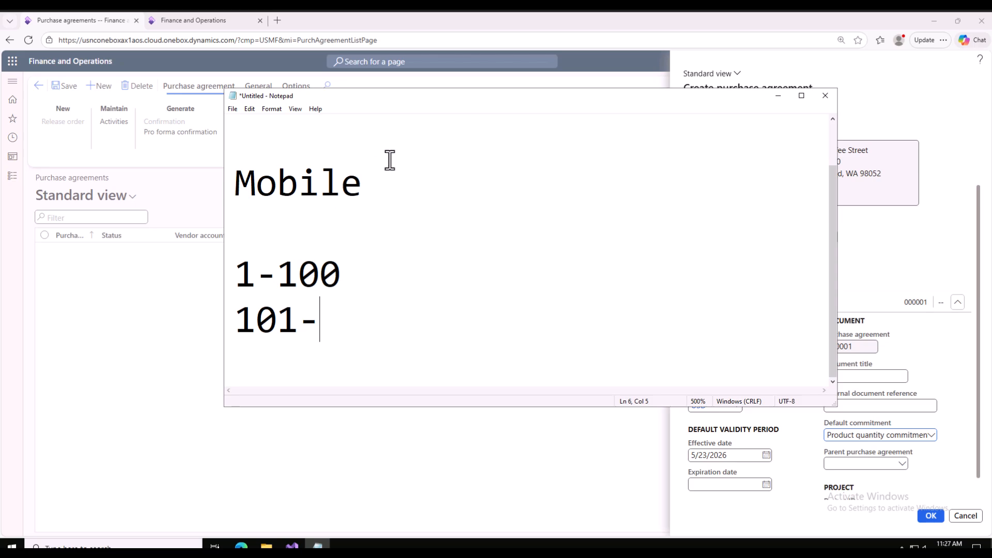
left_click(778, 94)
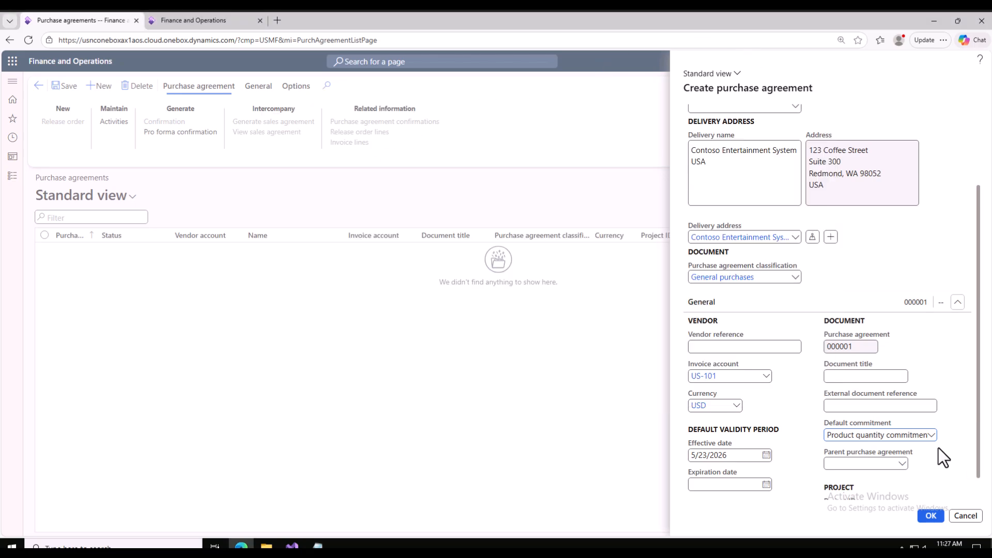
Check the parent purchase agreement choices without picking one, and confirm creation of the purchase agreement
scroll(930, 450, "down", 1)
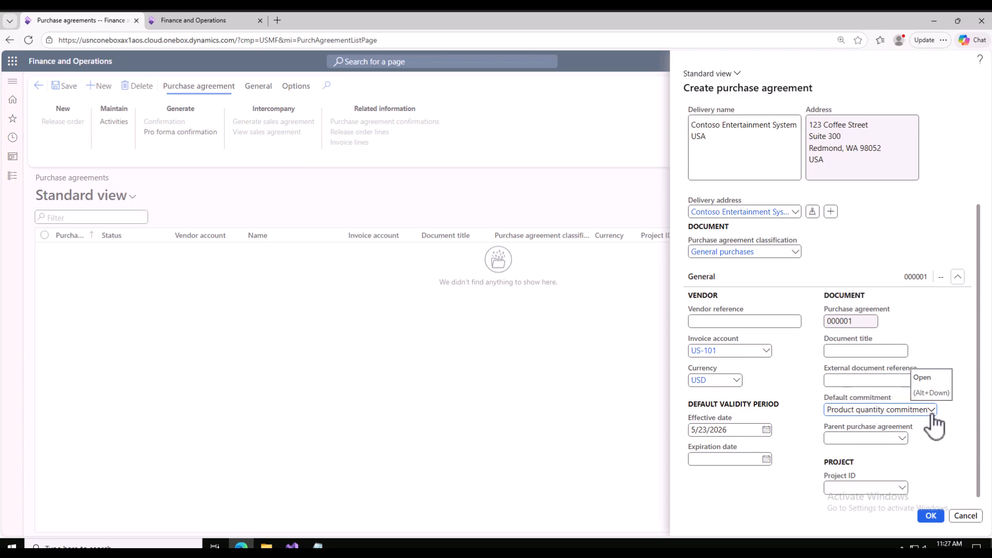
left_click(904, 438)
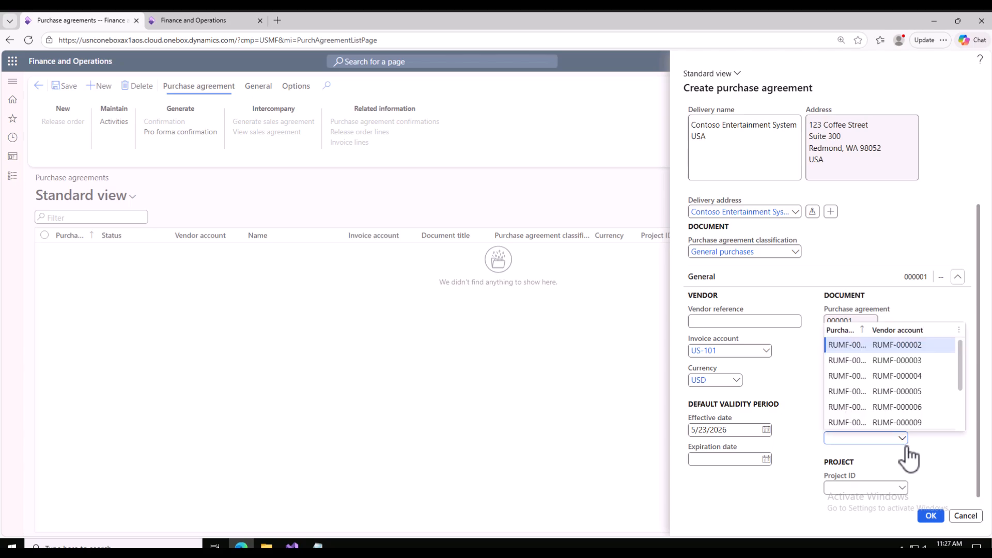
left_click(767, 488)
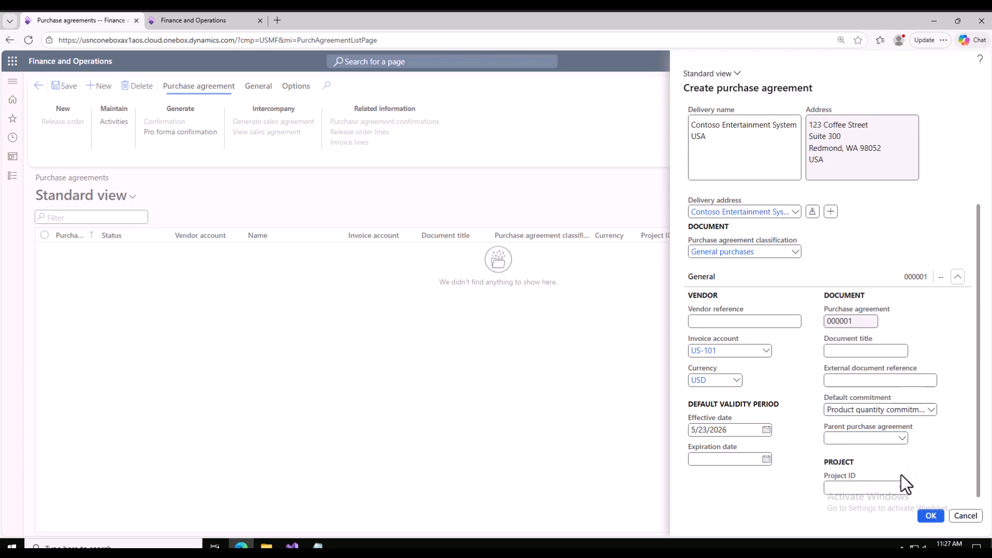
left_click(933, 516)
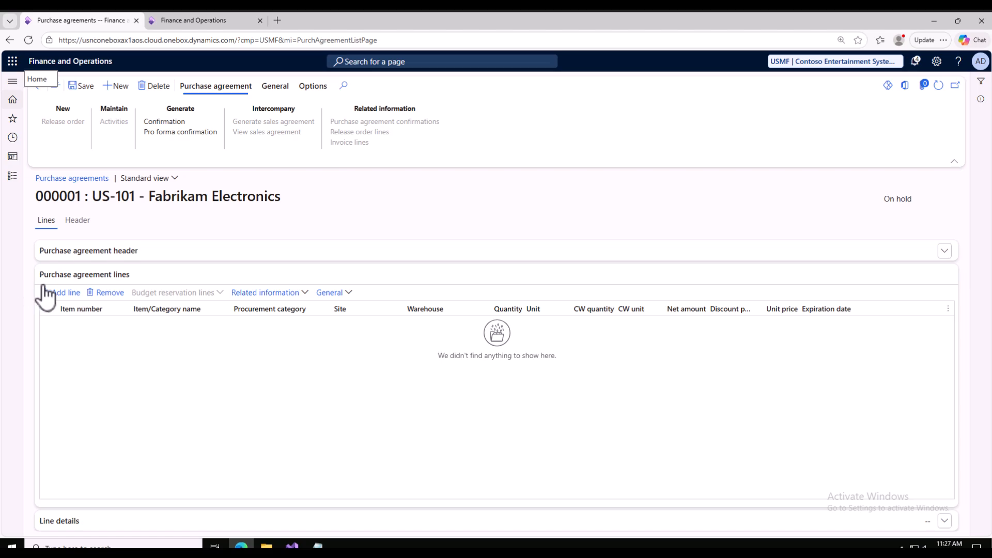
Examine the purchase agreement's header details, including its payment and delivery terms
left_click(78, 221)
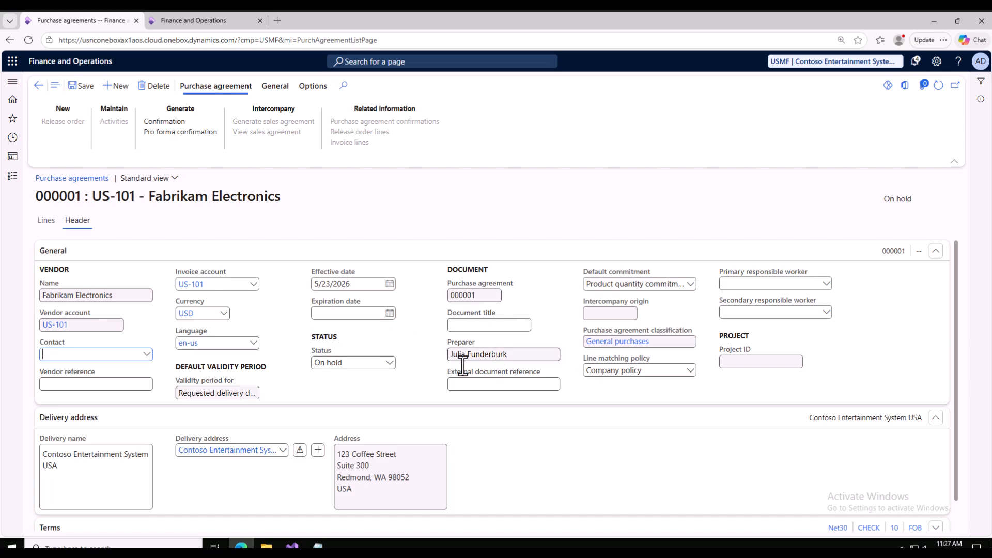
scroll(334, 426, "down", 1)
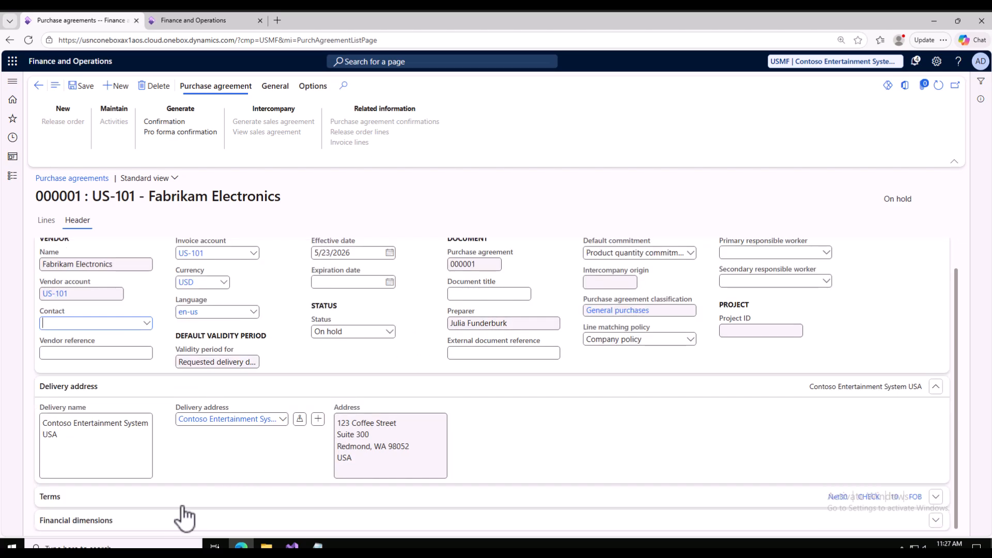
left_click(104, 509)
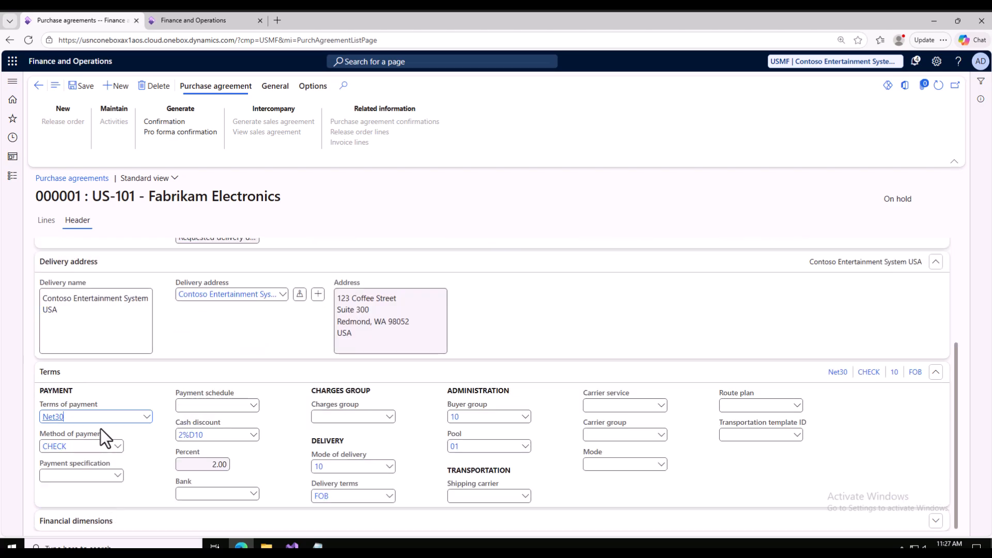
scroll(105, 430, "up", 3)
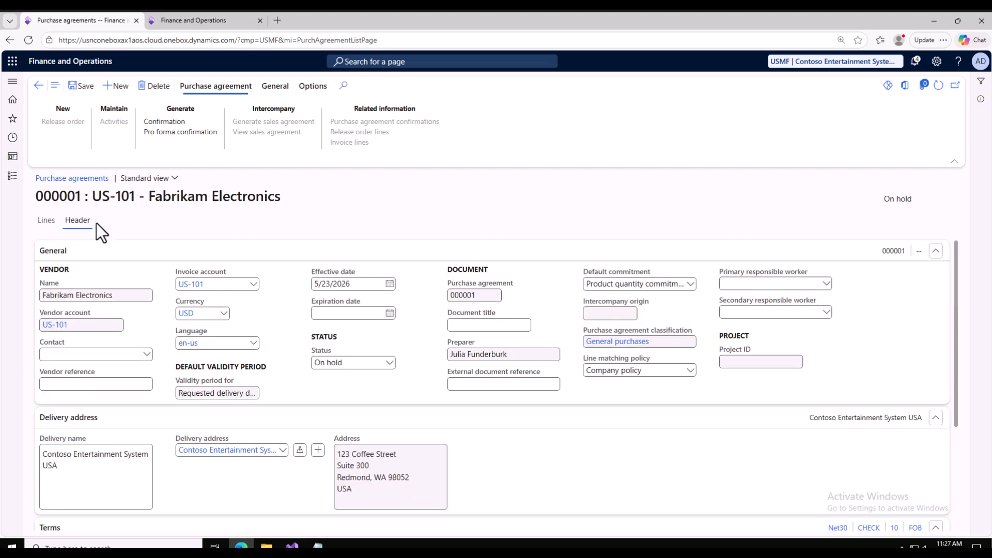
Add a purchase agreement line for item C0001, Microsoft Natural Keyboard Elite
left_click(46, 222)
left_click(62, 332)
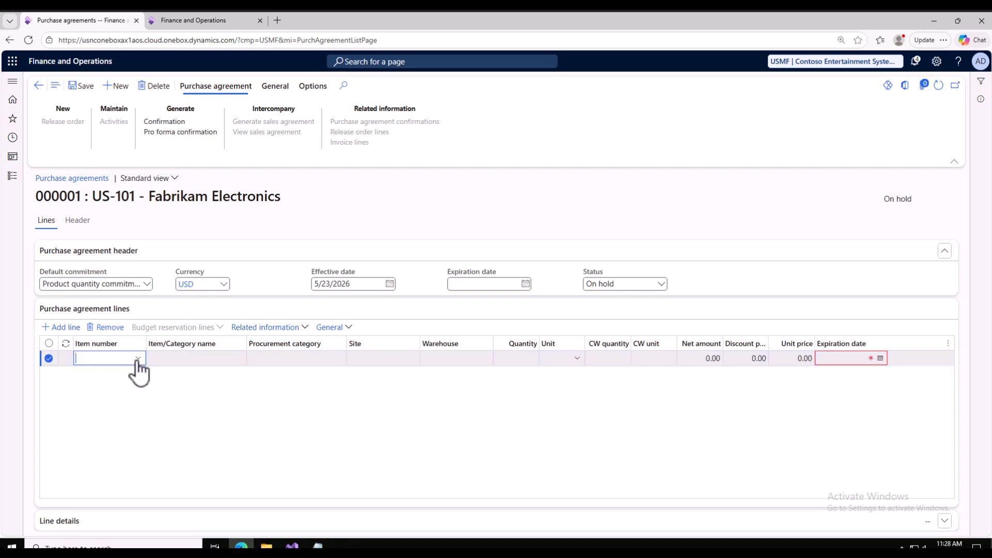
scroll(125, 422, "down", 4)
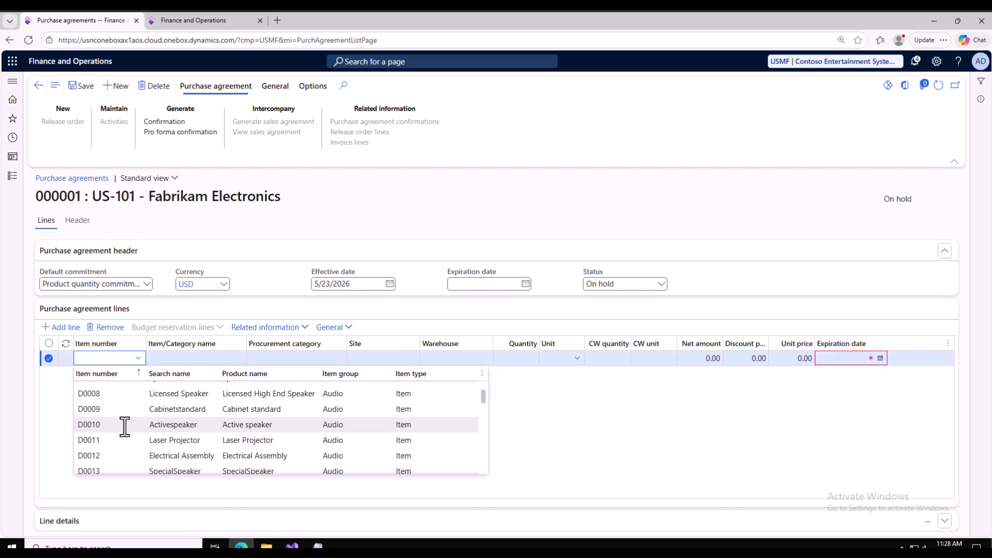
scroll(125, 426, "down", 5)
scroll(125, 427, "down", 6)
scroll(124, 427, "down", 12)
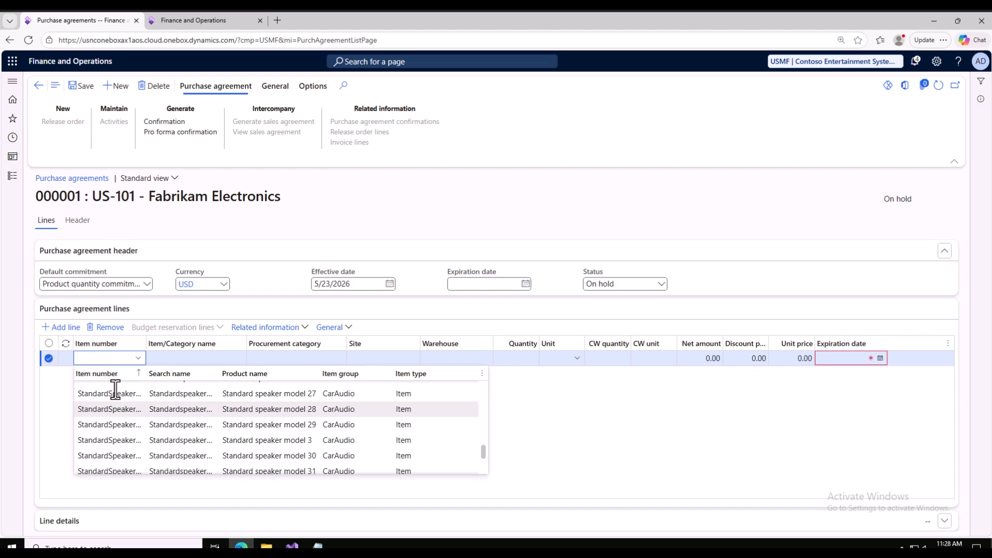
left_click(99, 358)
type("c00")
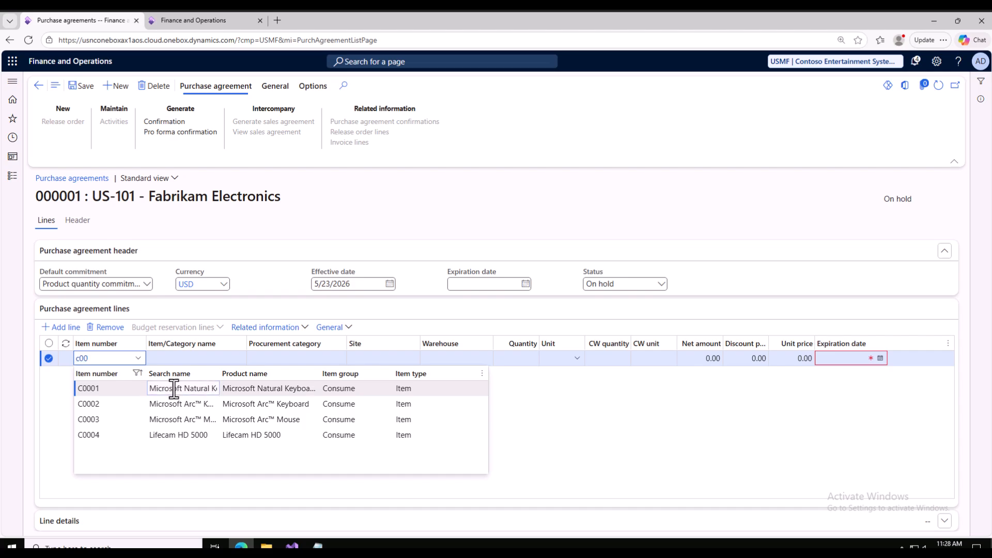
left_click(174, 388)
Set the C0001 line's site to 1 and its warehouse to 11
left_click(371, 363)
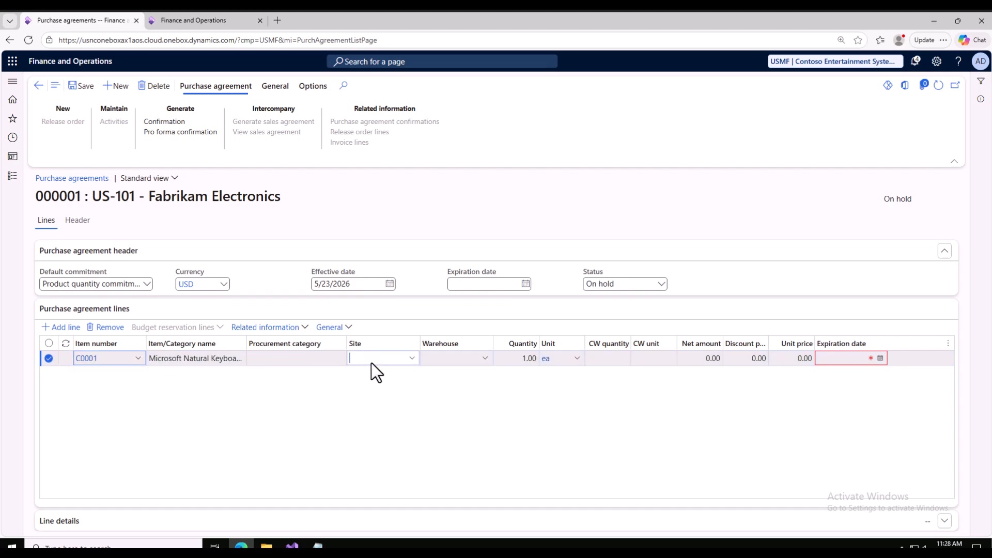
type("1")
left_click(456, 361)
type("11")
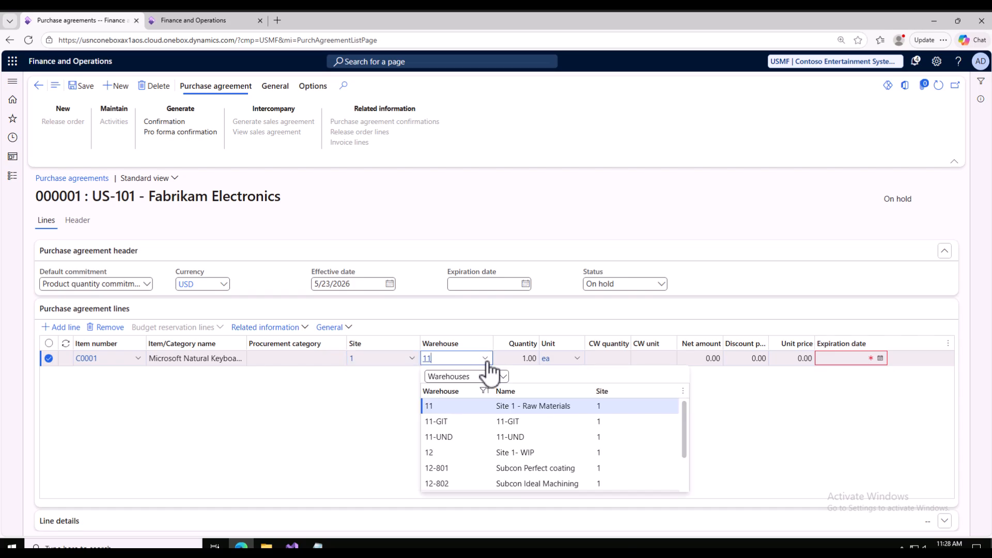
left_click(459, 406)
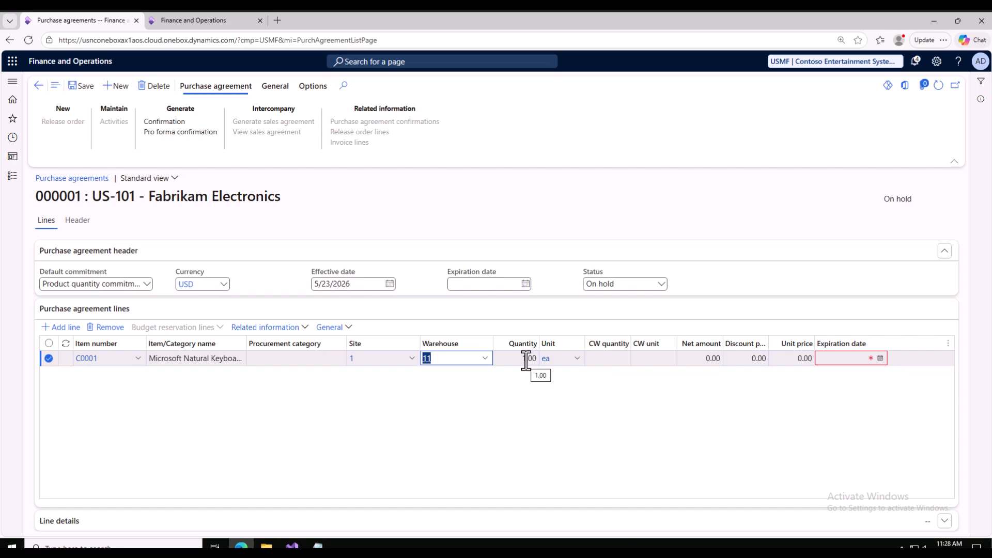
Set the C0001 line's quantity to 100
left_click(523, 360)
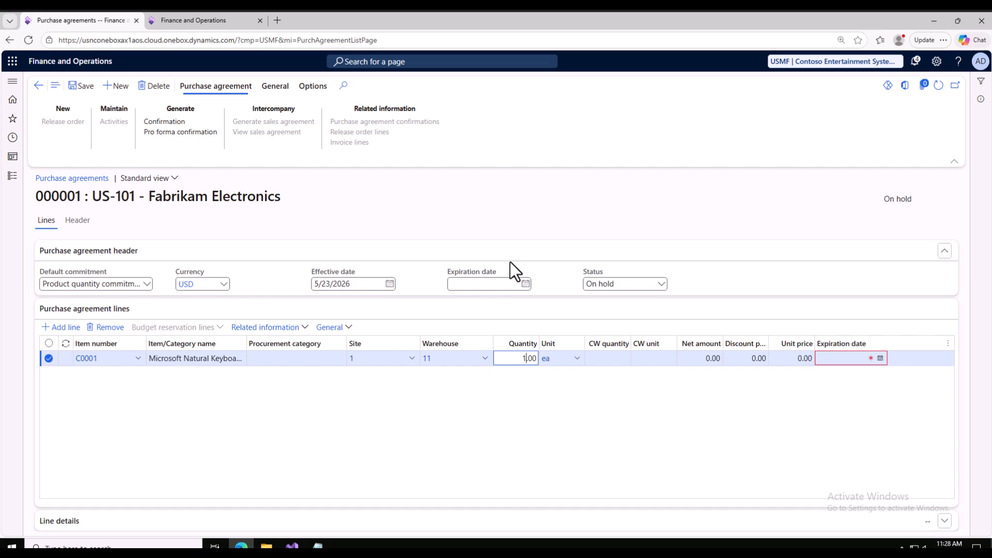
type("00")
left_click(794, 358)
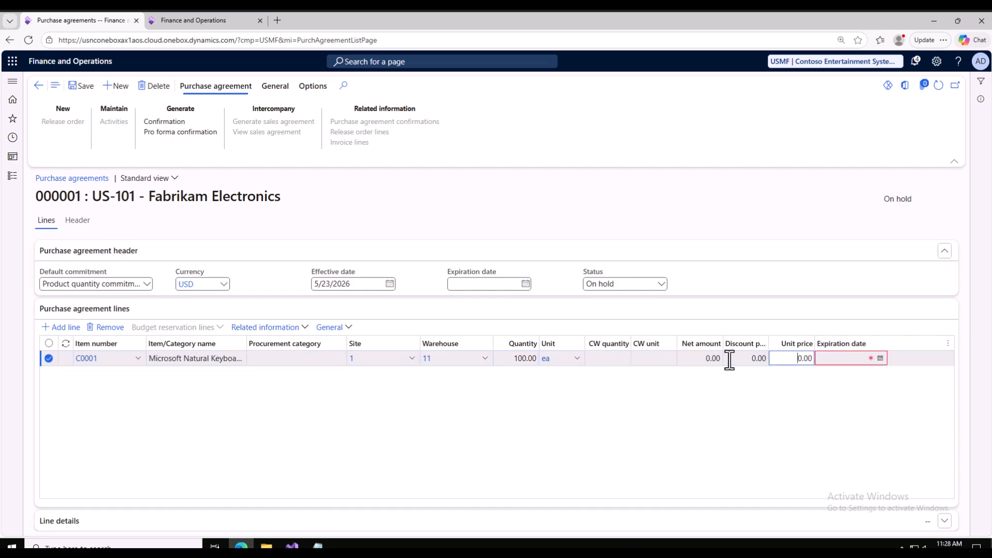
Duplicate the purchase agreements browser tab and open the released product details list in the copy
right_click(102, 23)
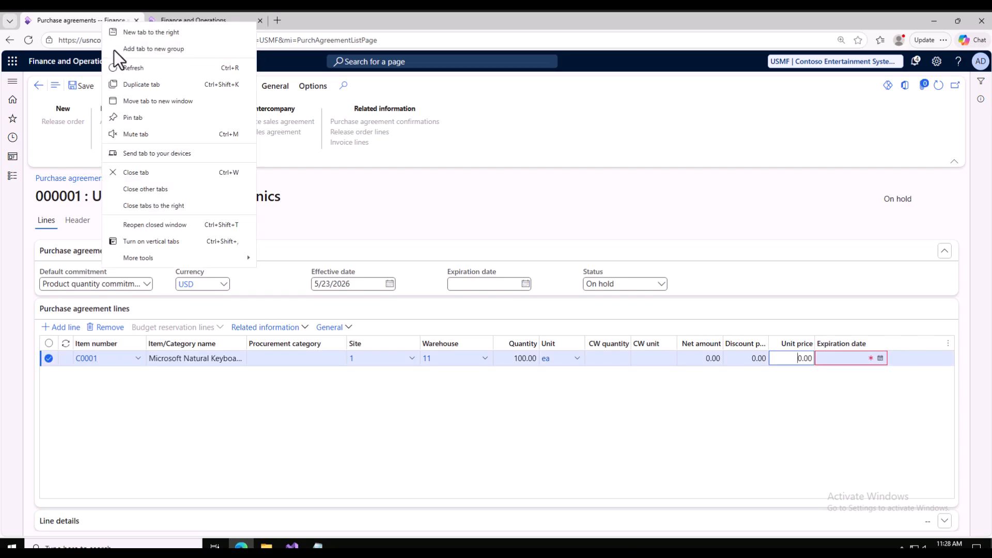
left_click(142, 82)
left_click(88, 21)
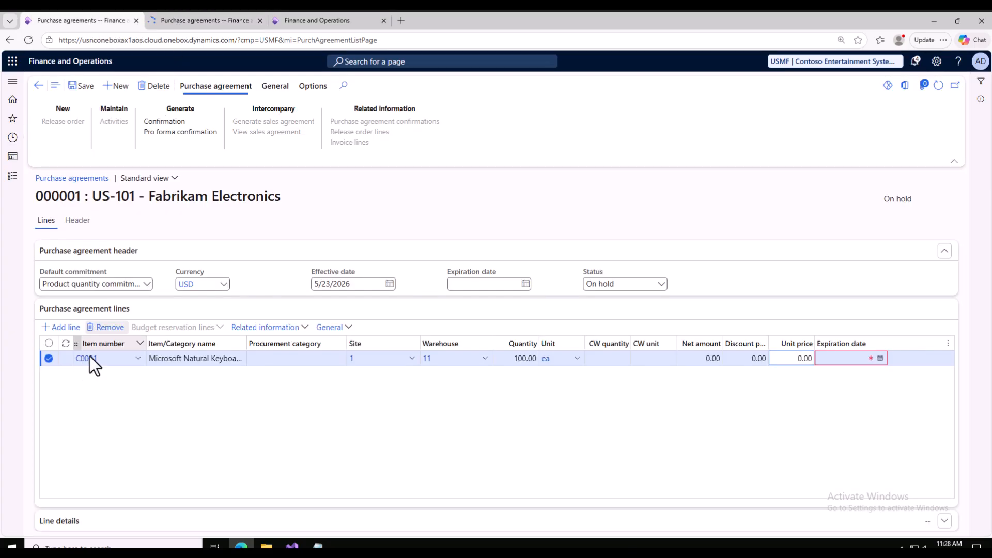
left_click(191, 19)
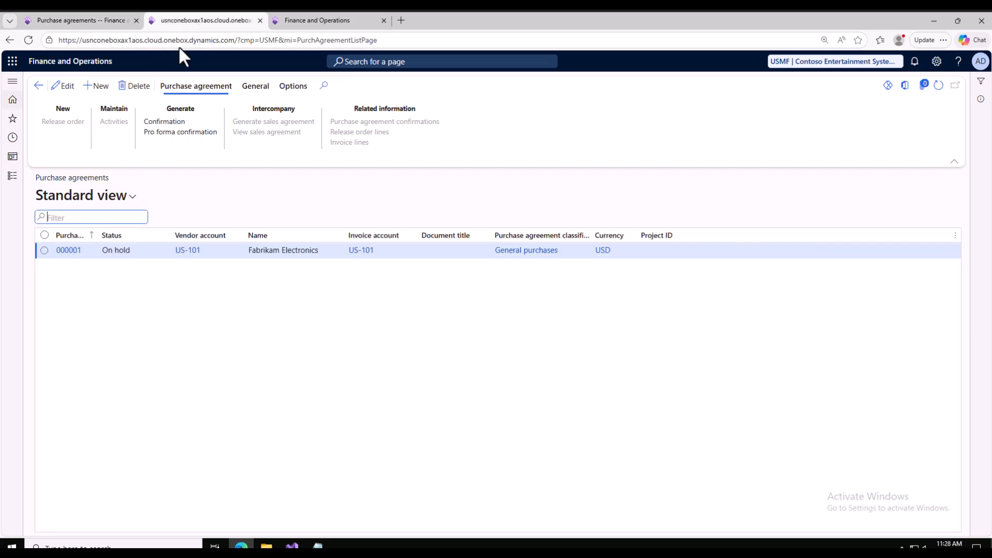
left_click(17, 137)
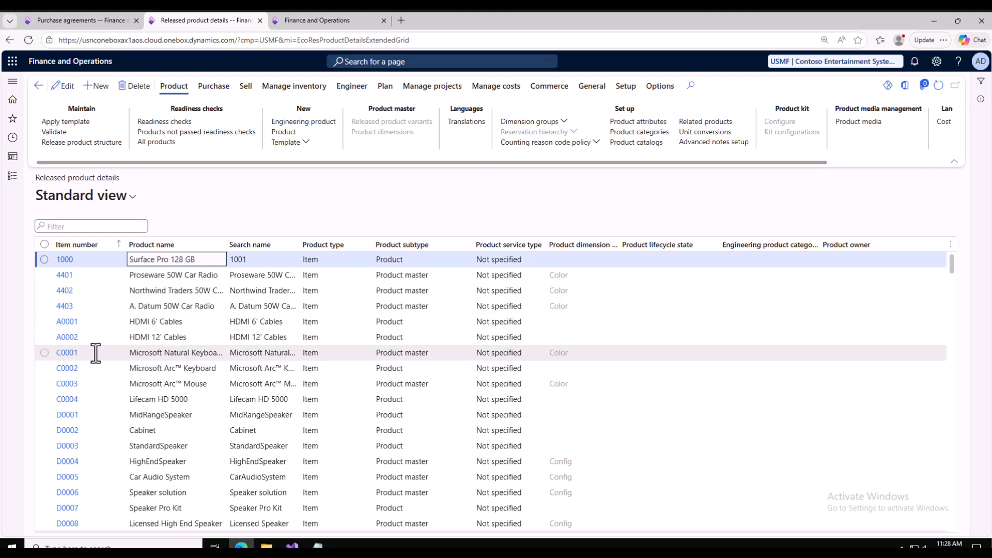
Open the released product C0001 and check its purchase price
left_click(114, 353)
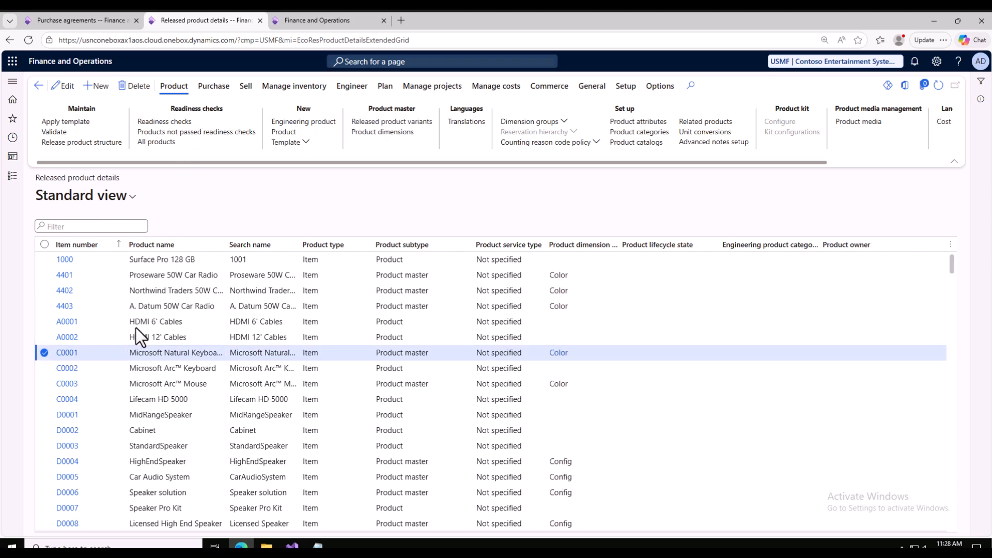
double_click(119, 358)
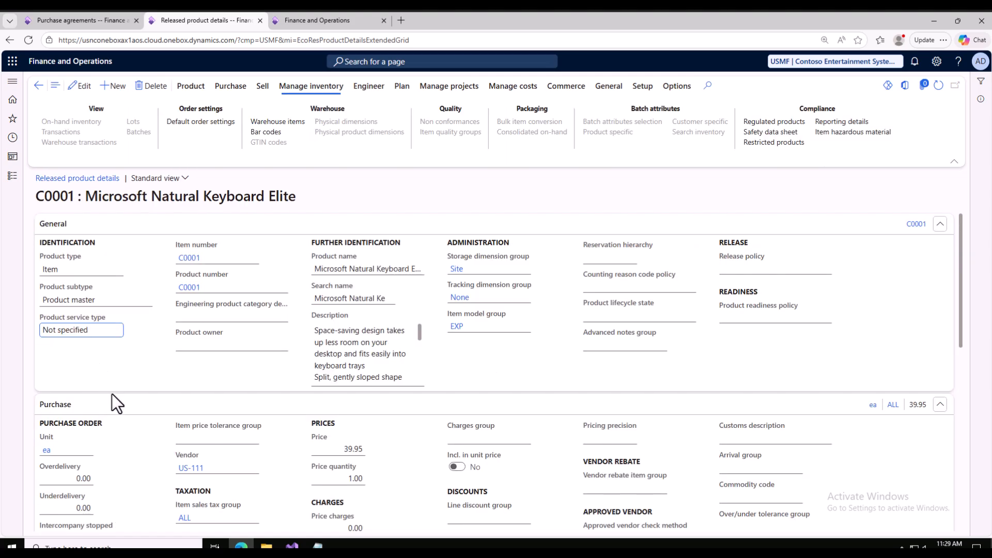
scroll(112, 394, "down", 2)
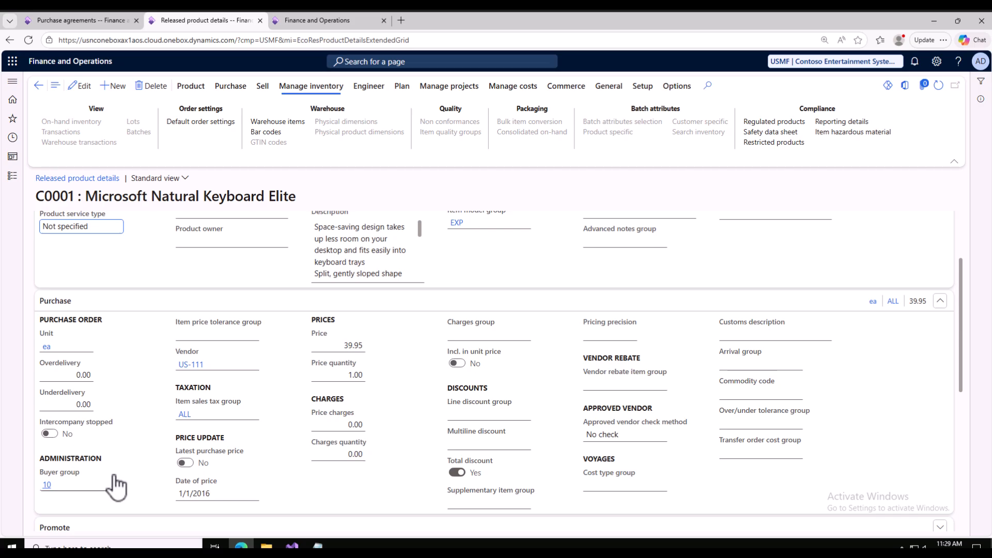
left_click(348, 345)
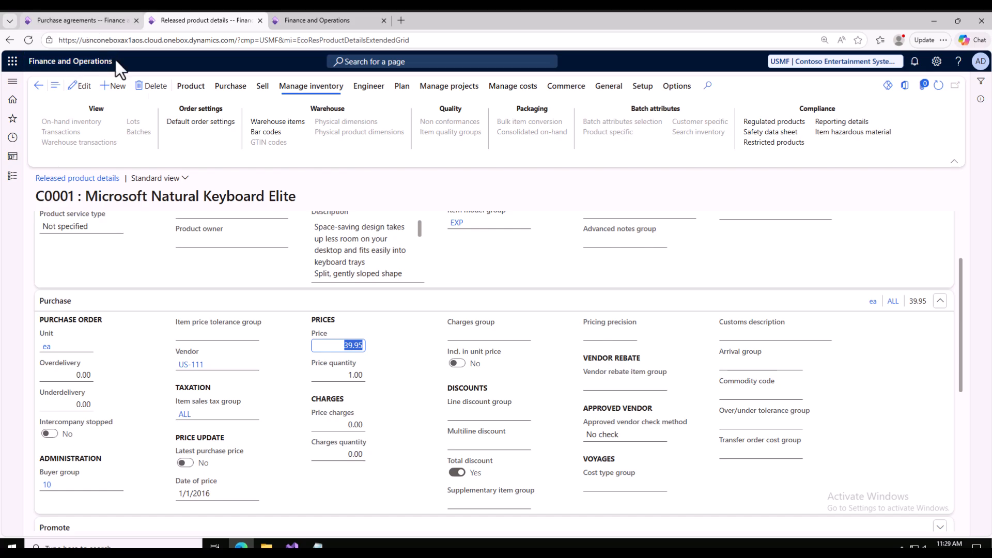
Back in the purchase agreement, set the C0001 line's unit price to 30 and its quantity to 50
left_click(70, 24)
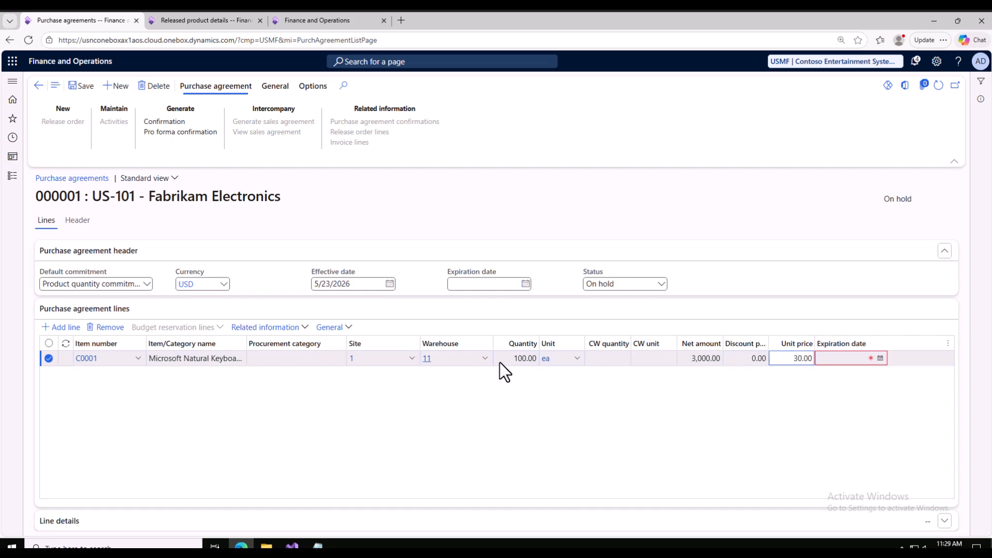
left_click(520, 358)
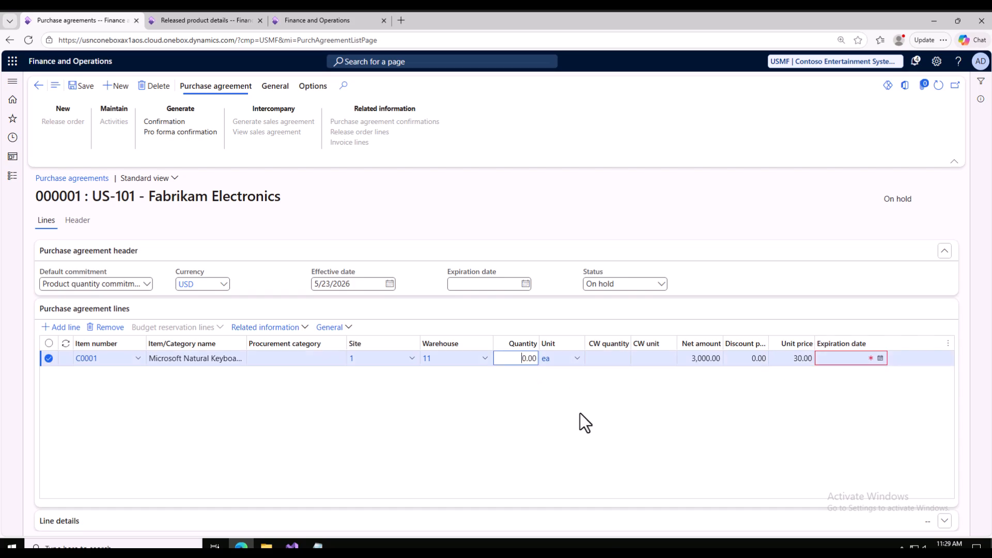
type("5")
Set the C0001 line's expiration date to 5/30/2026 and save the purchase agreement
left_click(82, 86)
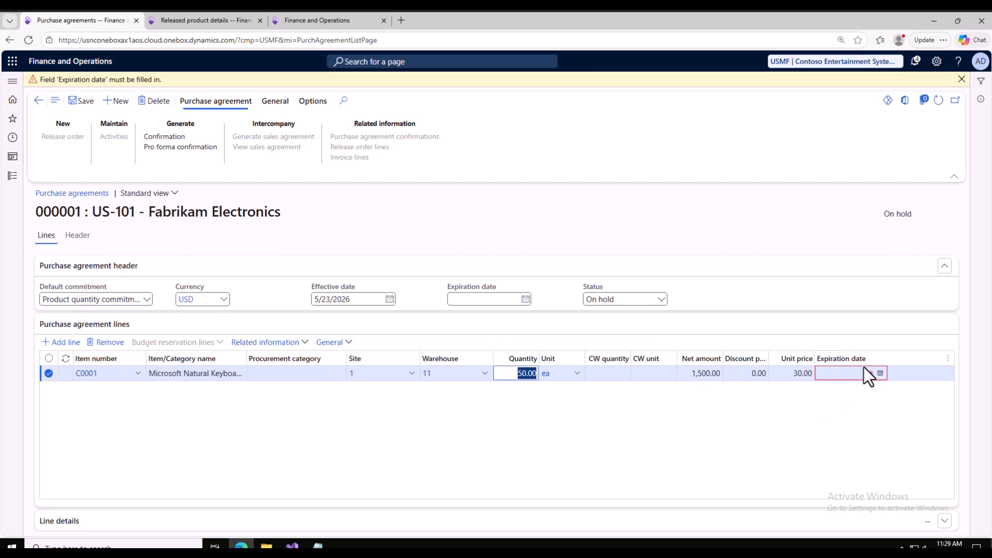
left_click(881, 374)
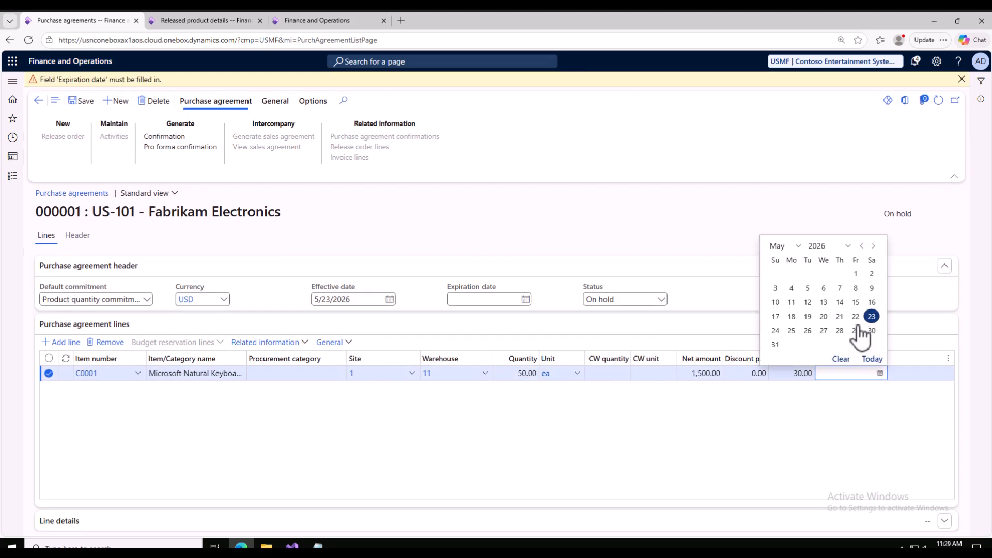
left_click(873, 331)
left_click(962, 79)
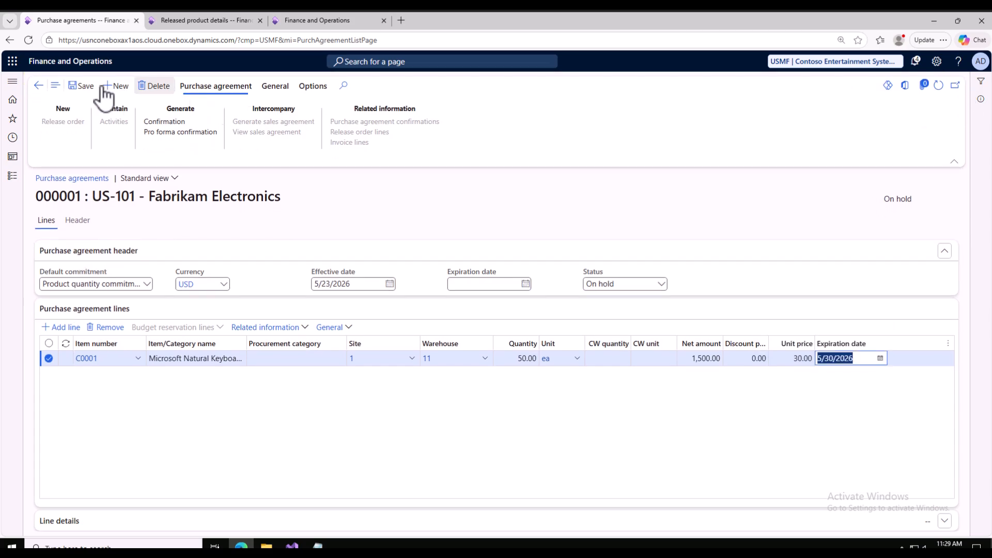
left_click(83, 87)
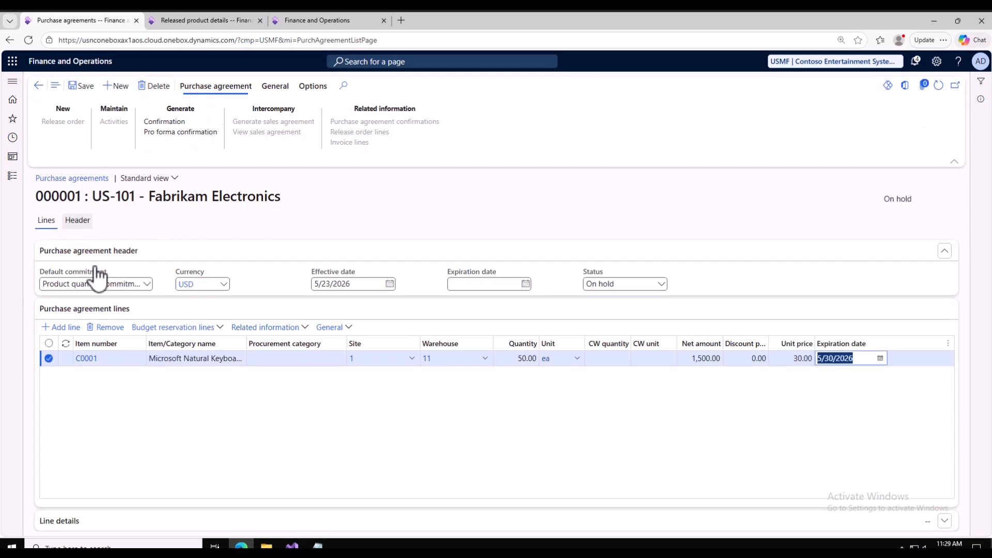
Review the saved agreement's header down to the terms section and return to the agreement lines
left_click(78, 221)
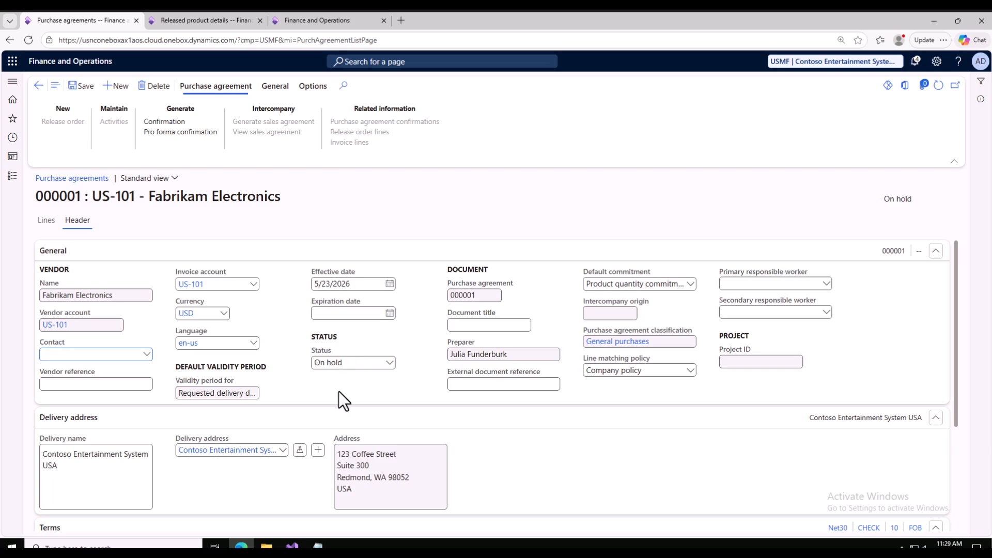
scroll(377, 350, "down", 3)
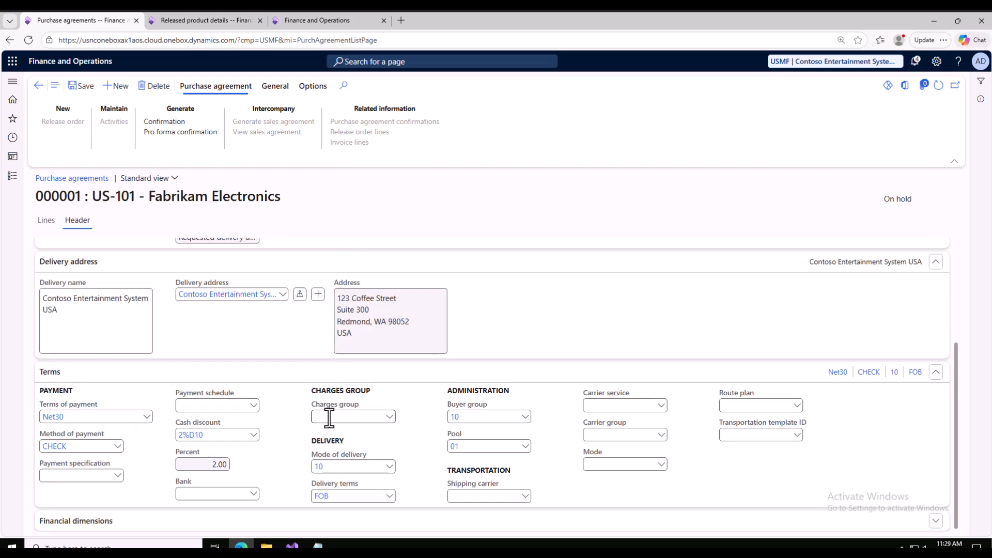
left_click(46, 220)
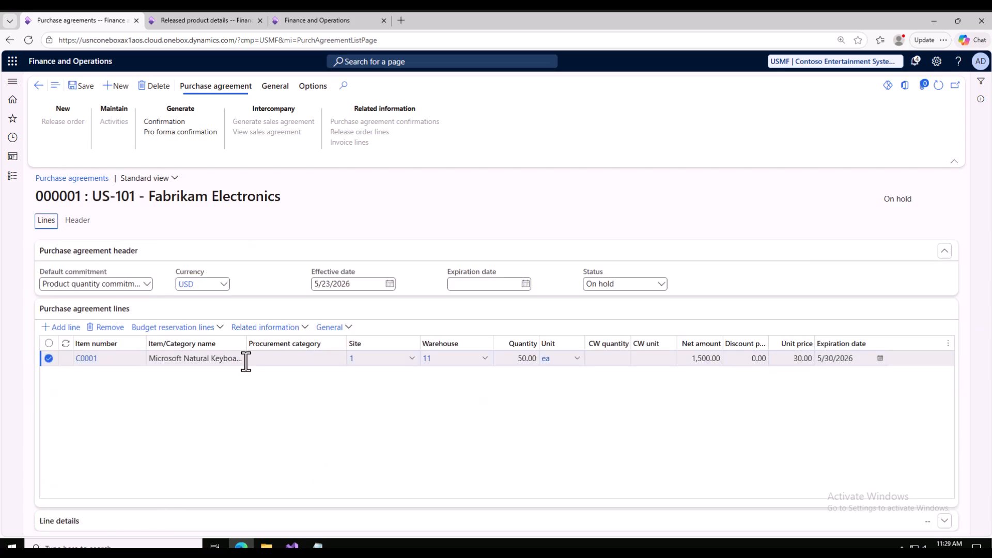
Expand the C0001 line's details and examine its general, price and discount, and fulfillment information, including the remaining quantity
left_click(158, 525)
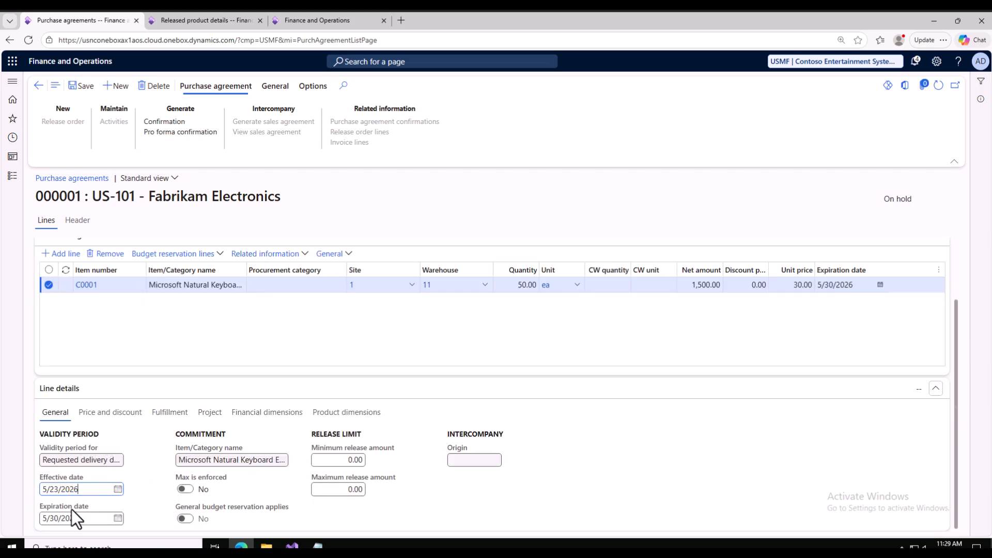
left_click(111, 413)
left_click(182, 414)
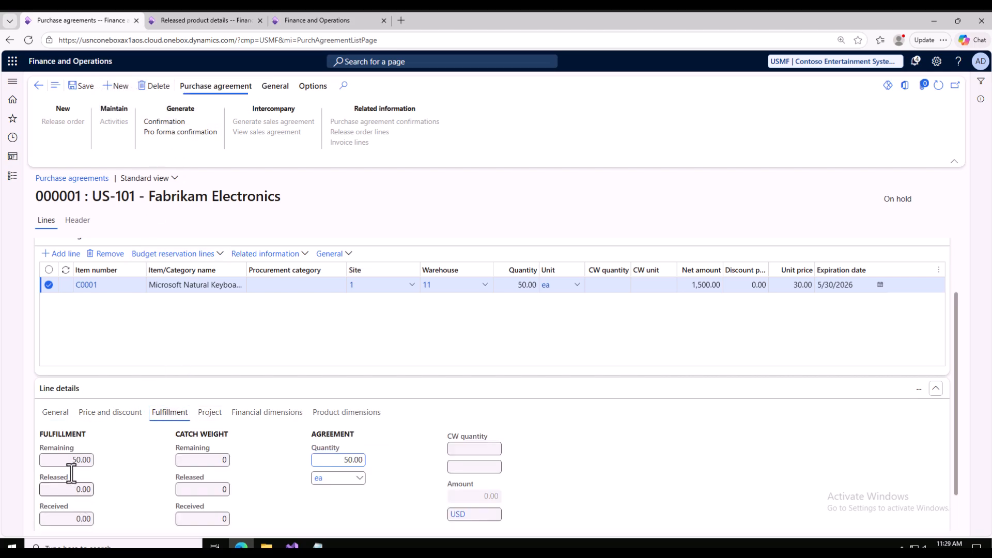
left_click(71, 459)
Confirm the purchase agreement with the agreement marked as effective and report printing set to No
left_click(163, 122)
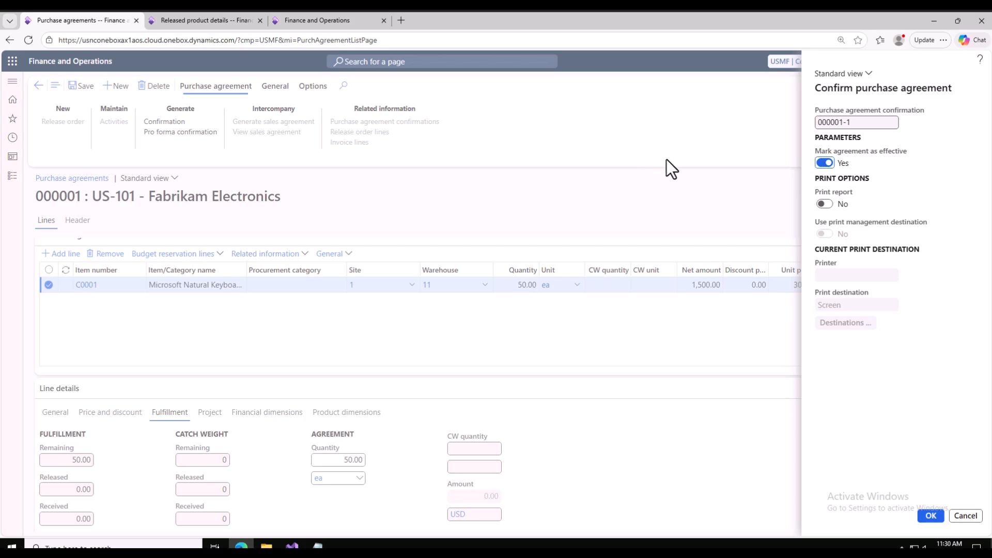
left_click_drag(856, 123, 816, 127)
left_click(965, 188)
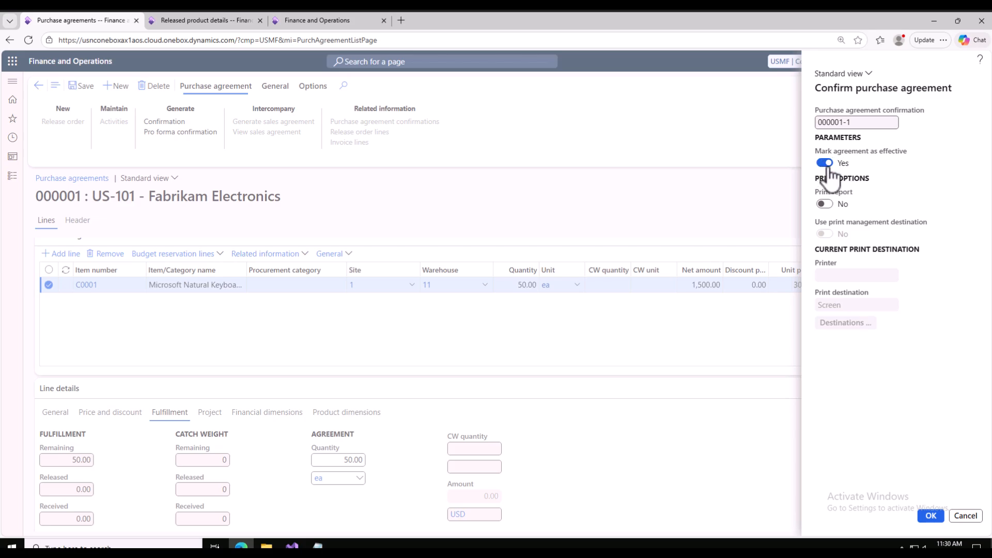
left_click(825, 205)
left_click(825, 204)
left_click(924, 516)
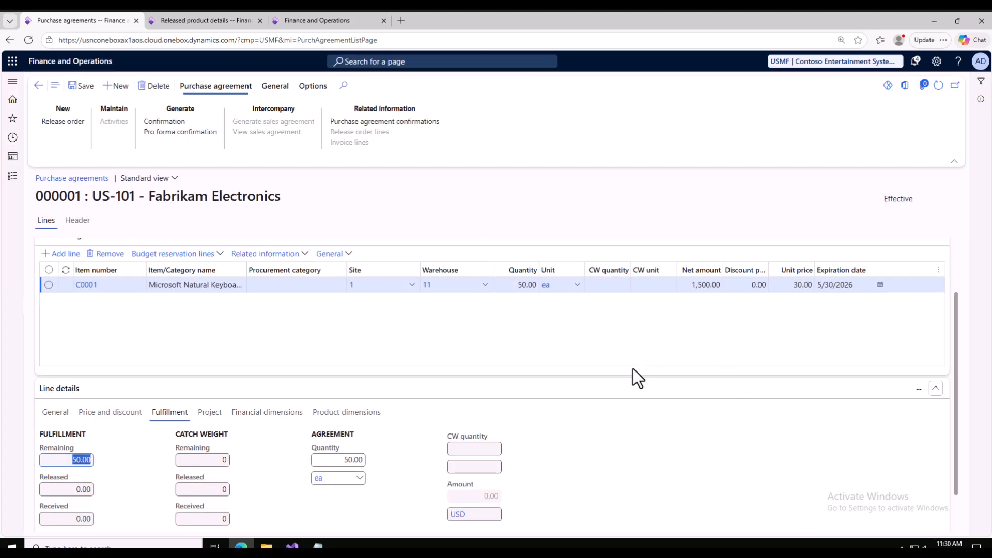
Review the confirmed agreement's status and its header's delivery address and terms, and return to the agreement lines
scroll(633, 368, "up", 2)
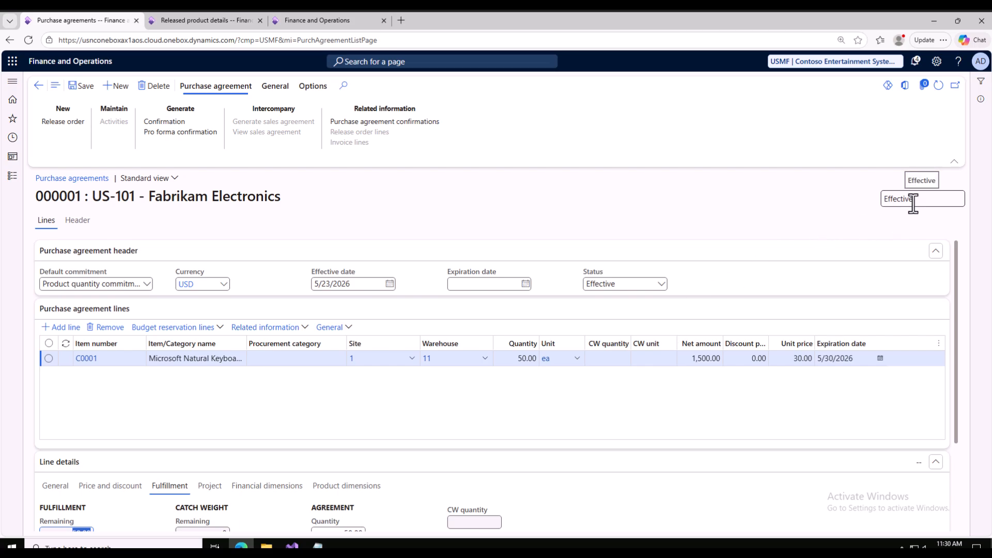
left_click(77, 221)
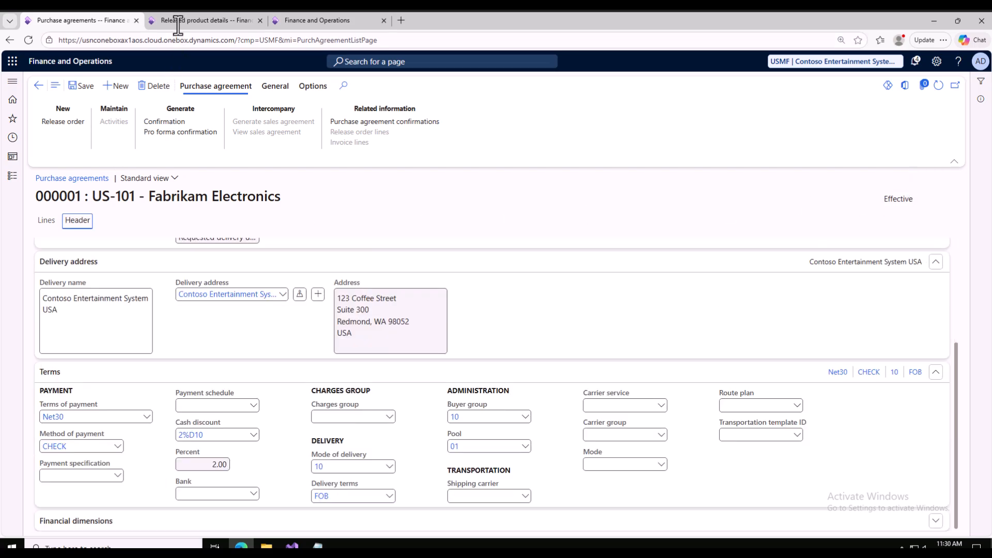
left_click(41, 220)
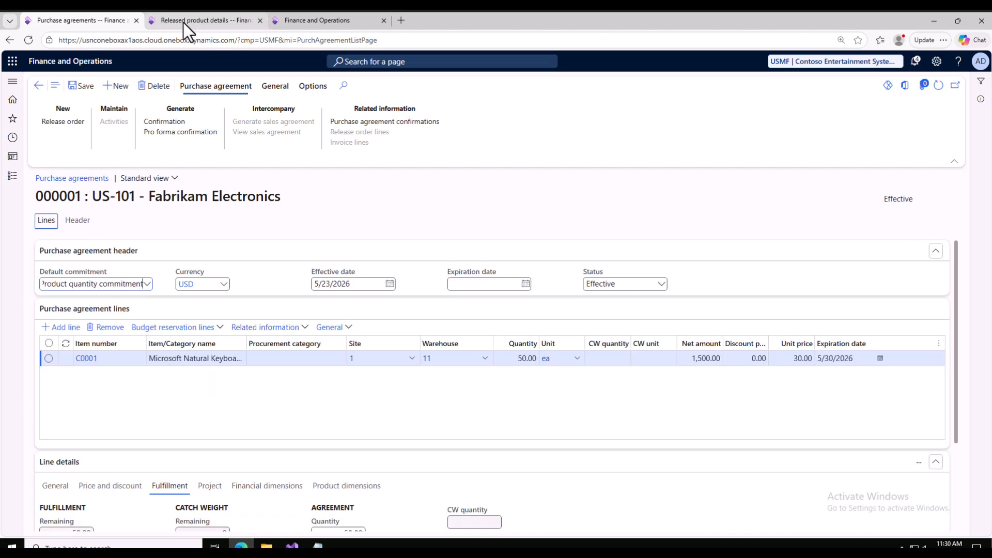
Switch to the released product page, show the Procurement and sourcing navigation, and enlarge the page zoom to 150%
left_click(184, 20)
left_click(12, 176)
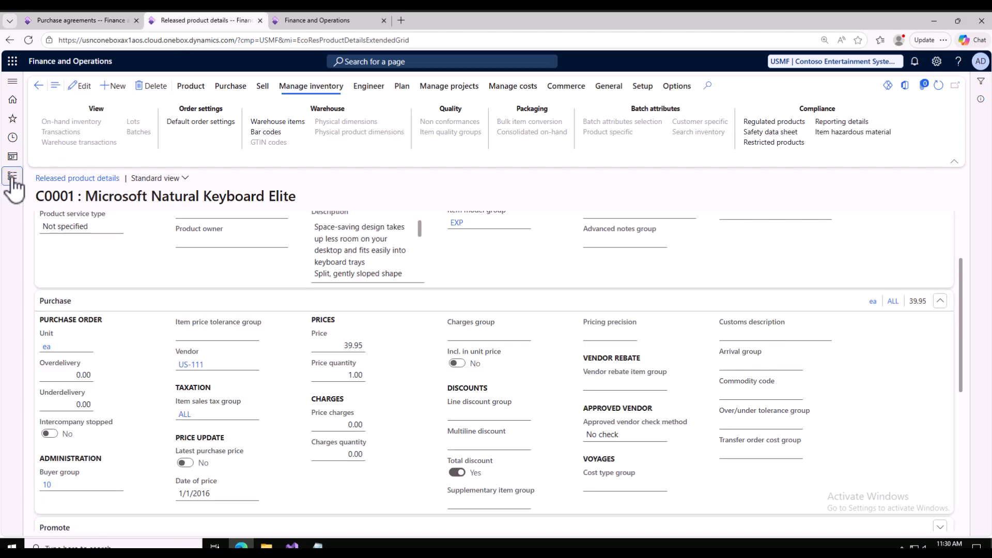
scroll(67, 331, "down", 8)
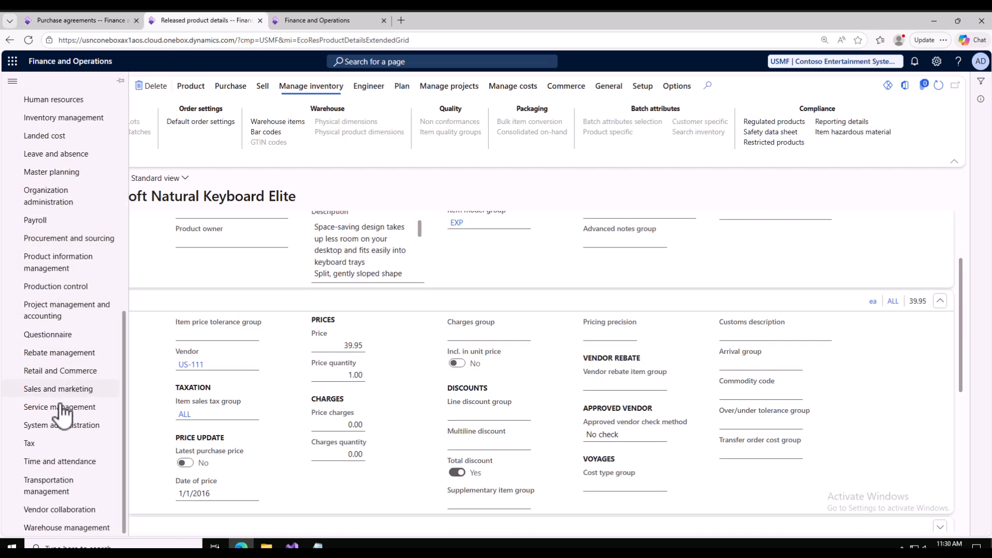
left_click(76, 248)
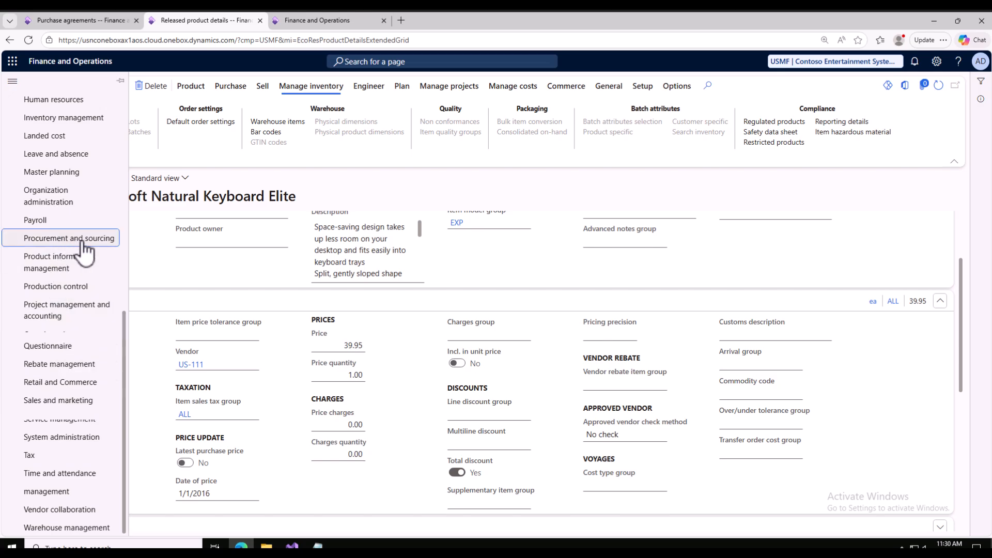
left_click(945, 39)
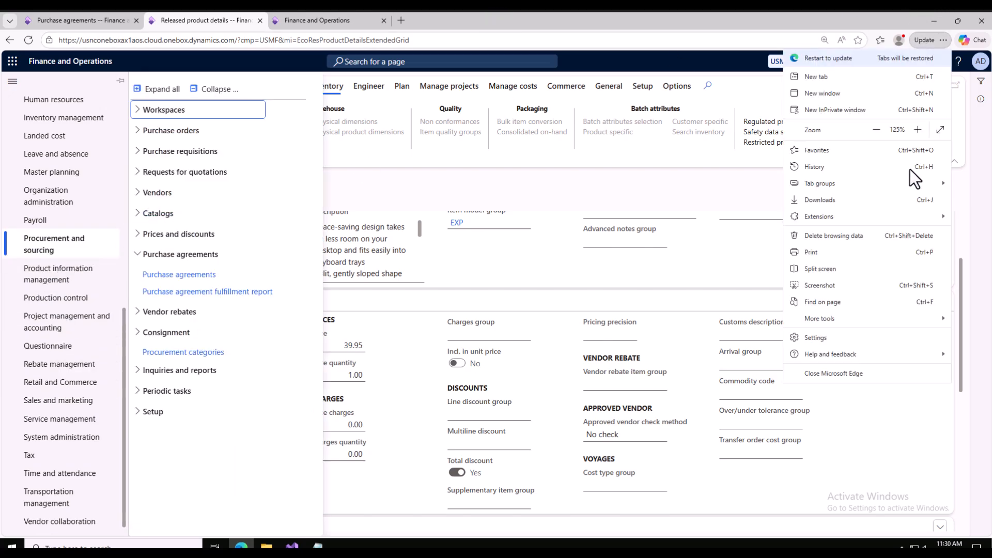
left_click(918, 130)
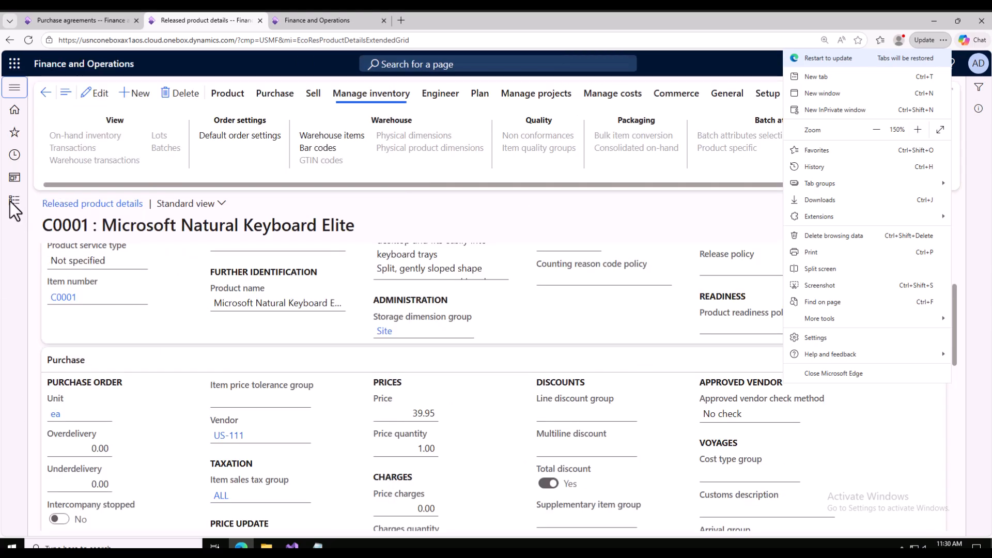
Open the All purchase orders list from the Procurement and sourcing module
left_click(10, 201)
left_click(175, 155)
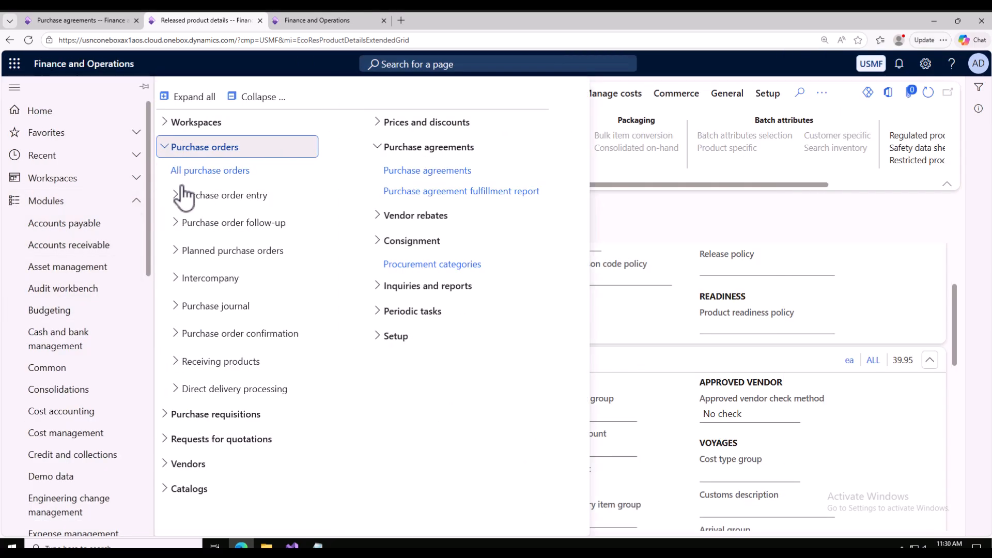
left_click(59, 57)
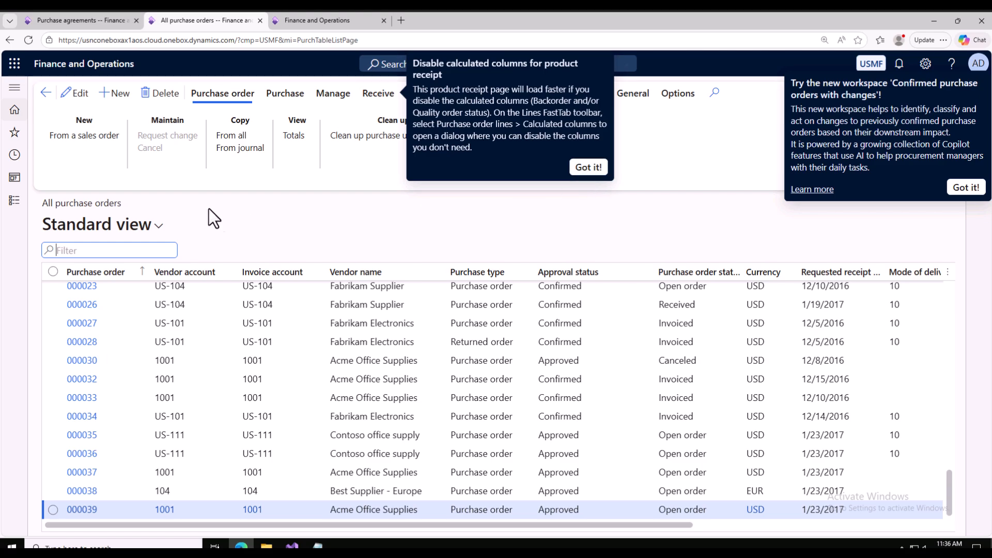
Start a new purchase order for the Fabrikam Electronics vendor account, dismissing the product receipt hint
left_click(117, 93)
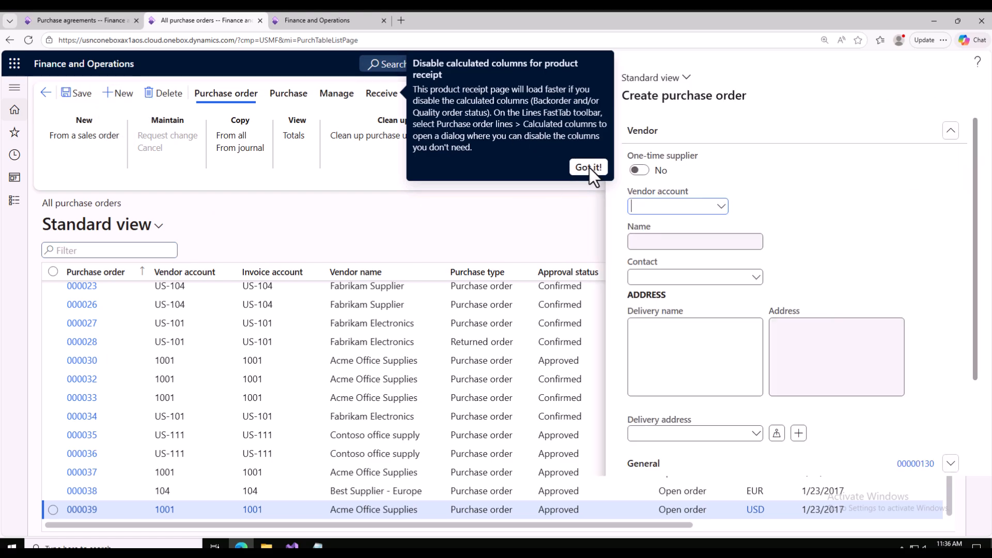
left_click(592, 168)
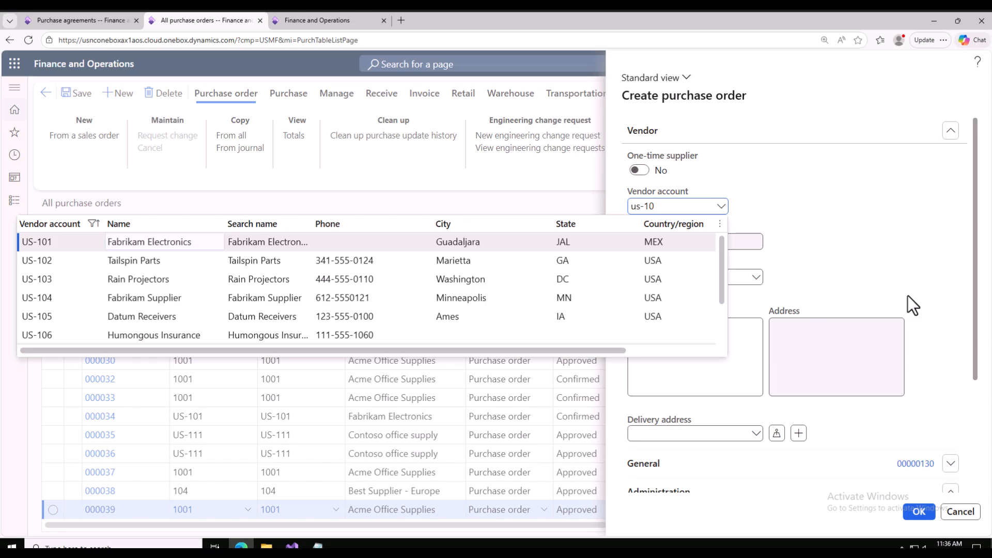
key("Return")
Link the new order to Fabrikam's purchase agreement, transfer its currency and delivery address, and create the order
scroll(901, 308, "down", 3)
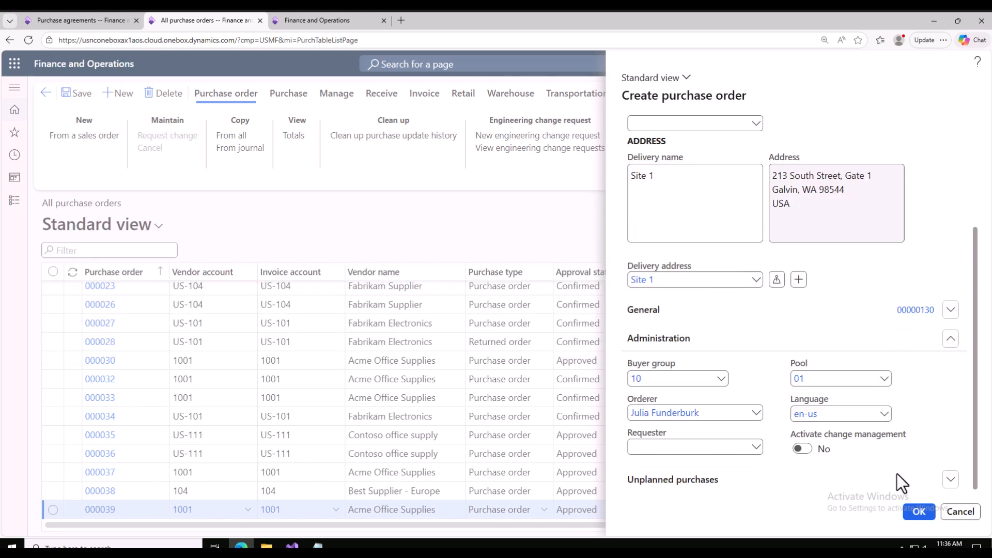
left_click(950, 480)
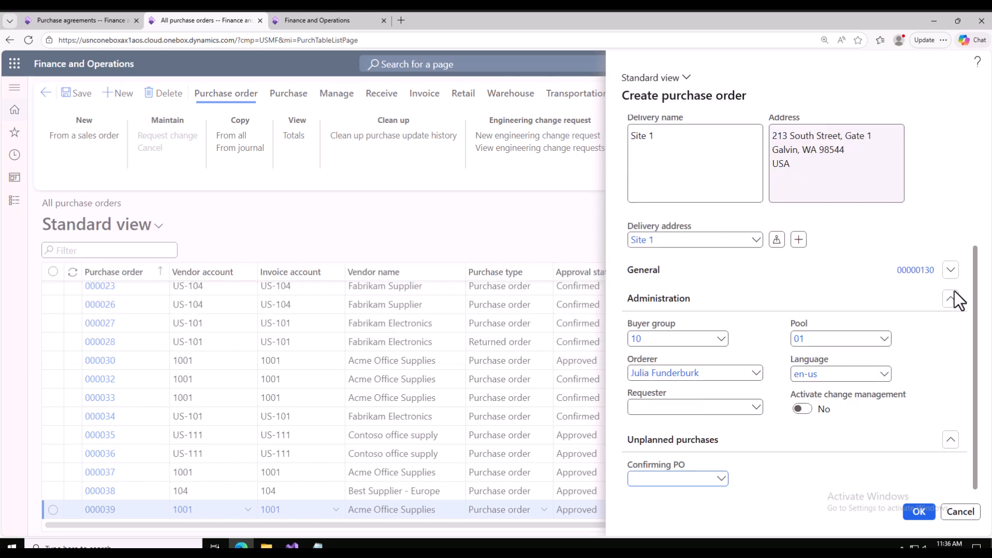
left_click(951, 270)
scroll(770, 365, "down", 2)
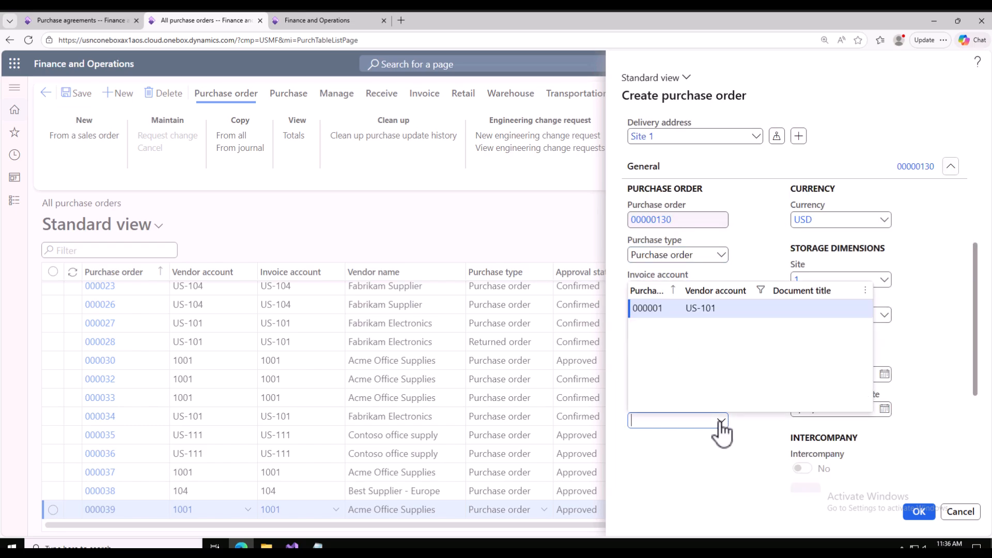
left_click(678, 313)
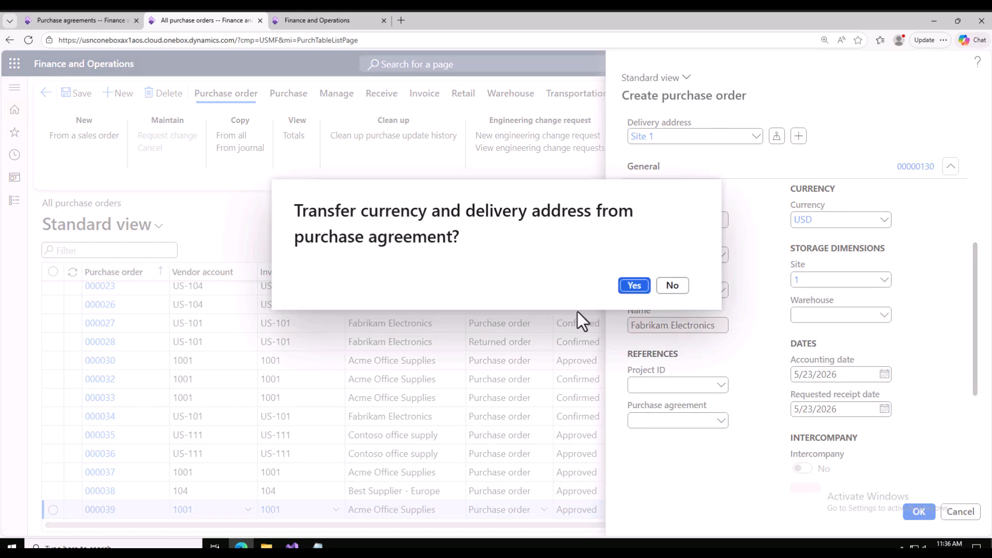
left_click(634, 285)
left_click(919, 514)
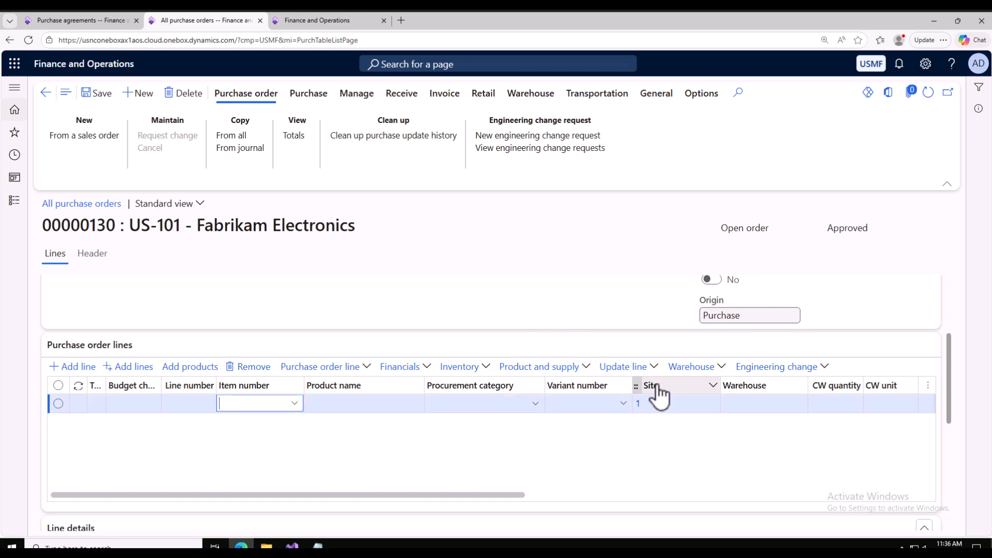
Enter item C0001 on the first purchase order line
left_click(637, 368)
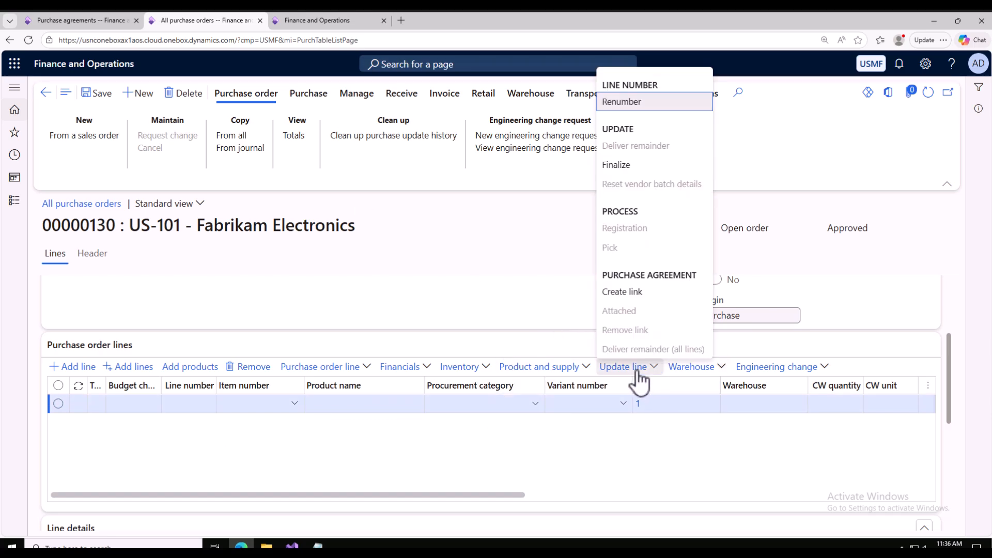
left_click(316, 398)
left_click(262, 407)
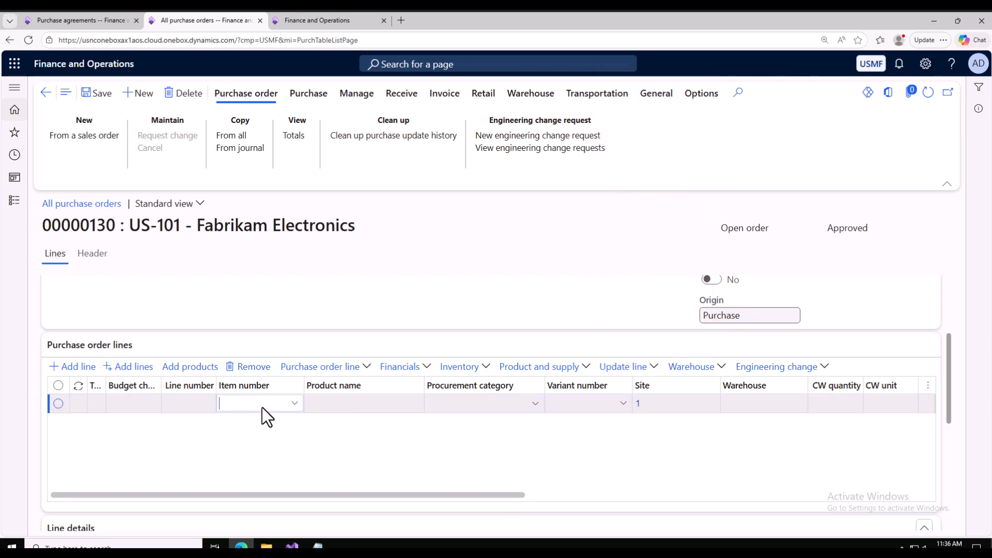
type("c0001")
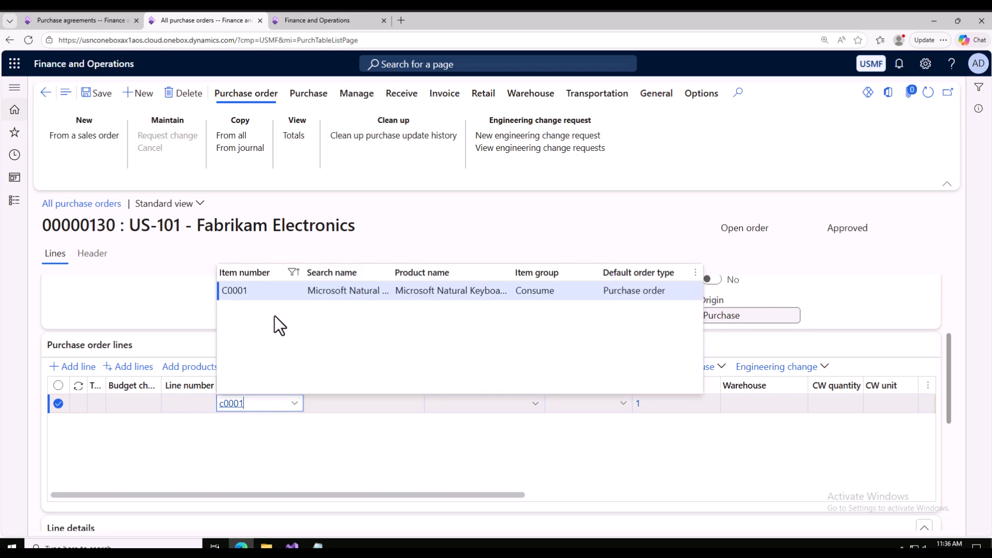
key("Return")
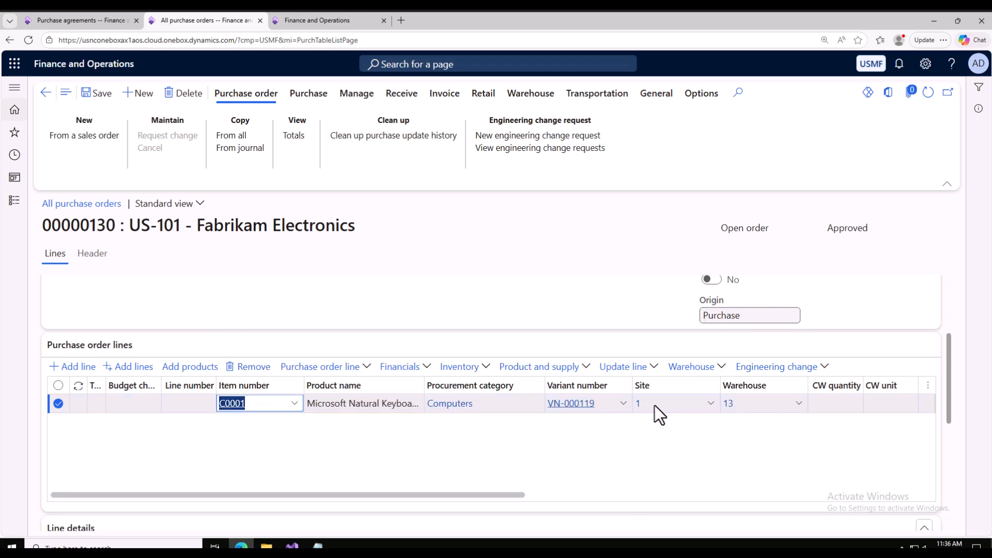
Set the C0001 line's warehouse to 11 and save the purchase order
left_click(744, 406)
type("11")
left_click_drag(519, 495, 654, 495)
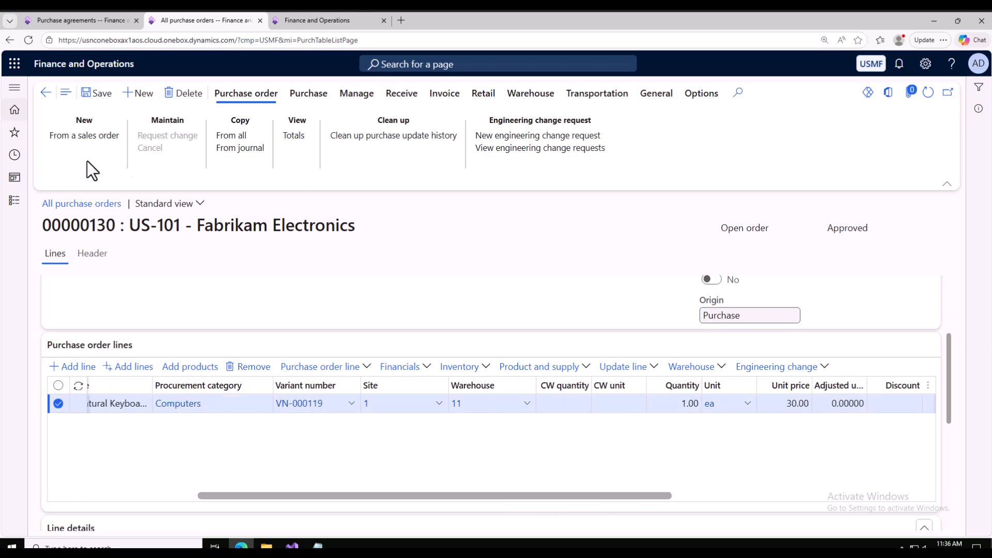
left_click(91, 91)
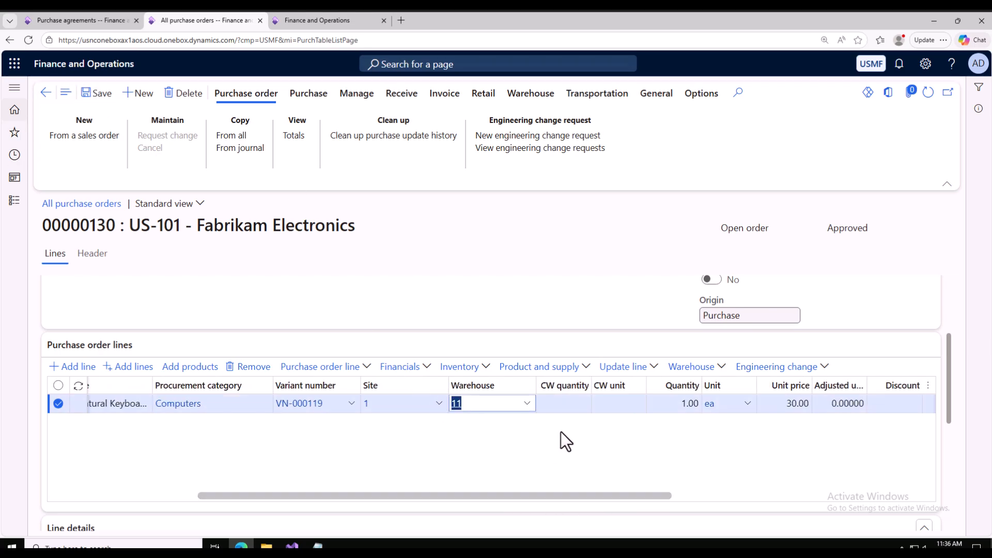
View the agreement attached to the C0001 line, examine its price unit and unit price, and return to the order
left_click(682, 408)
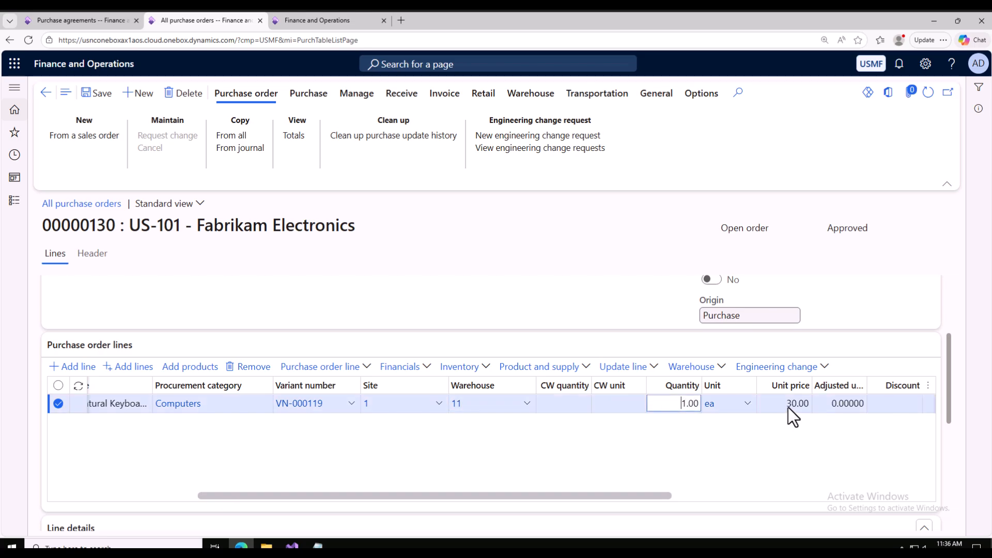
left_click(641, 370)
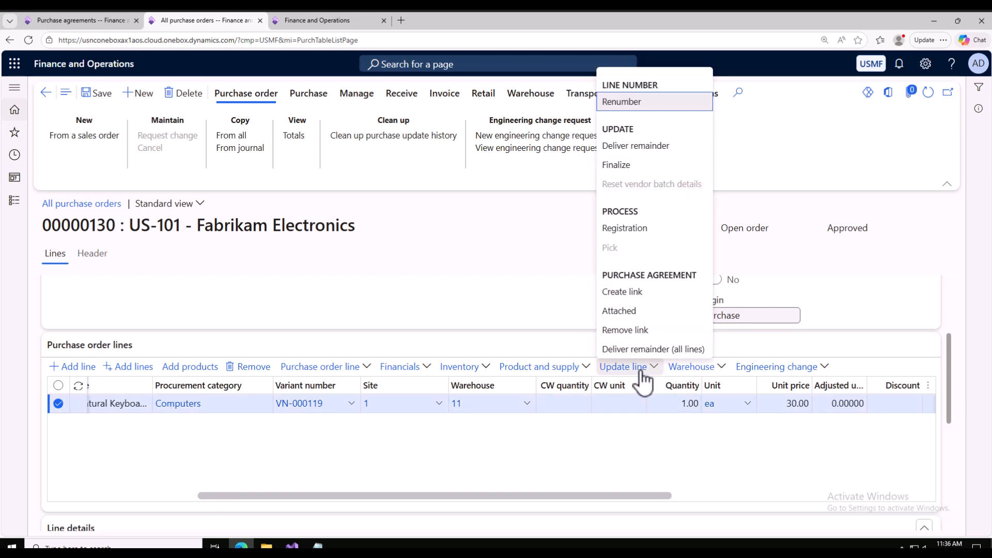
left_click(624, 314)
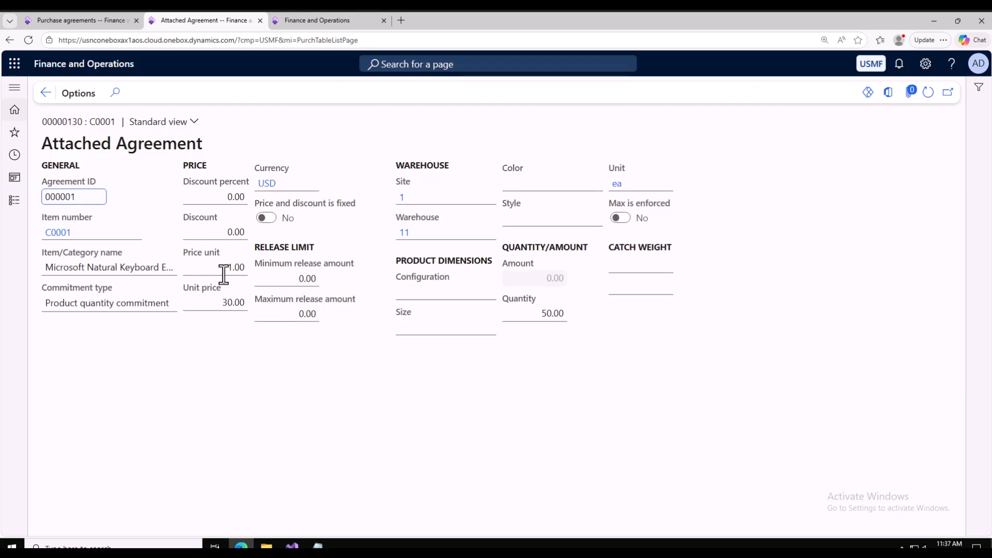
left_click(211, 268)
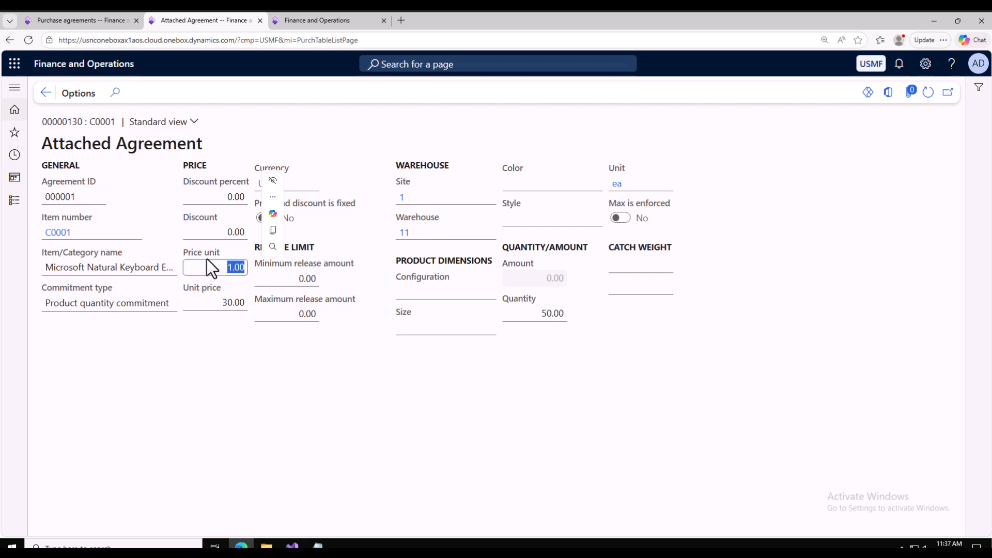
left_click(220, 302)
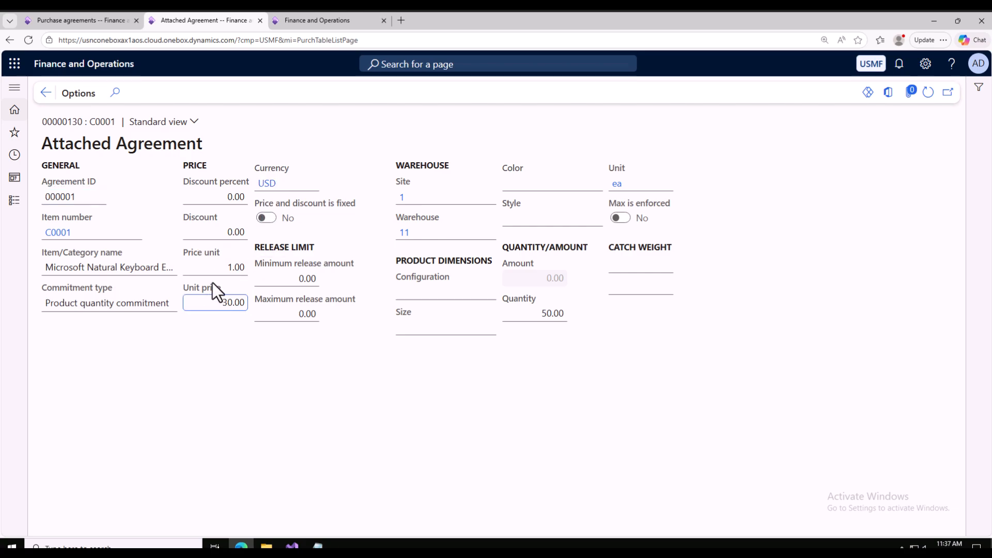
left_click(220, 267)
left_click(239, 303)
left_click(46, 94)
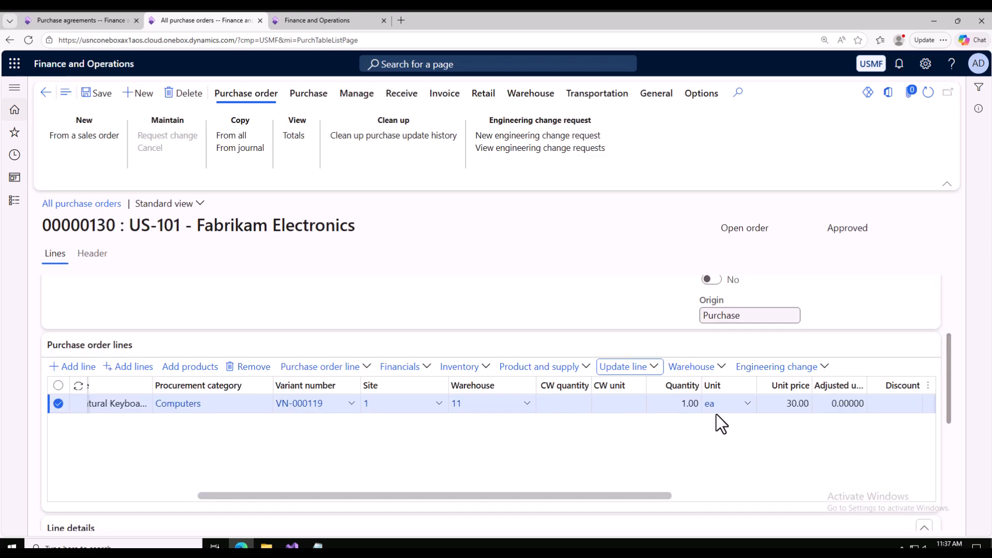
Set the C0001 order line's quantity to 55 and save the purchase order
left_click(670, 403)
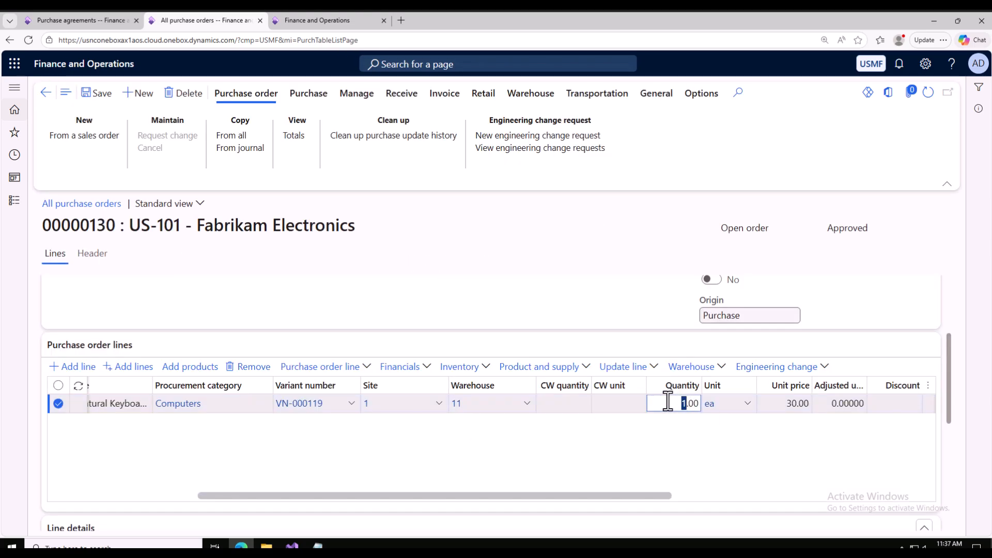
type("55")
left_click(96, 95)
Recheck the agreement attached to the C0001 order line, including its committed quantity
left_click(640, 371)
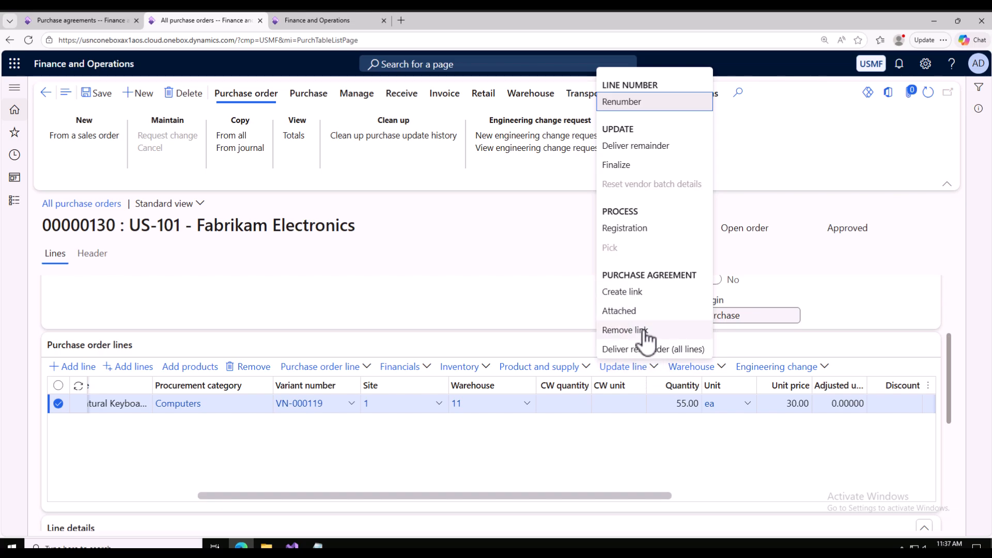
left_click(631, 313)
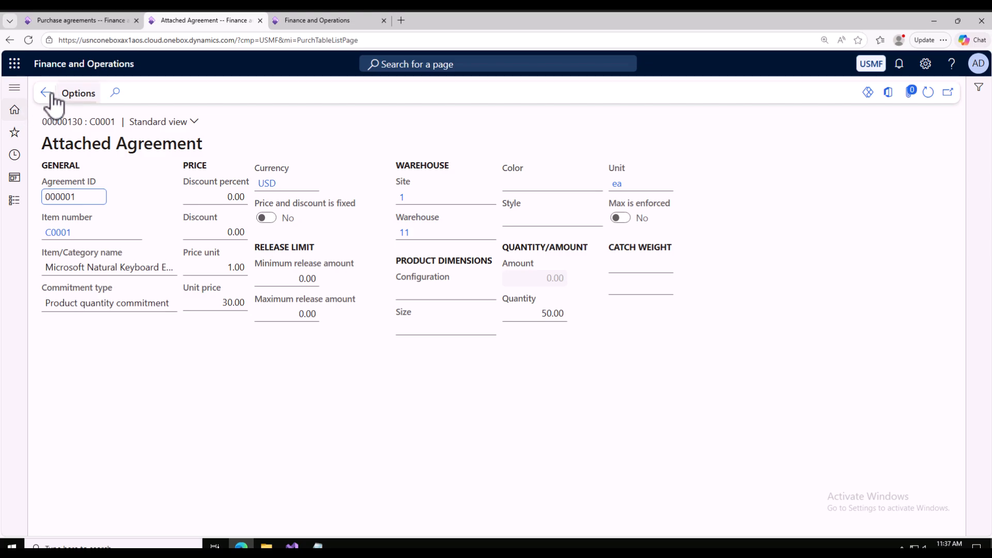
Switch to the purchase agreement, refresh it, and examine the C0001 line's remaining and released fulfillment quantities
left_click(67, 18)
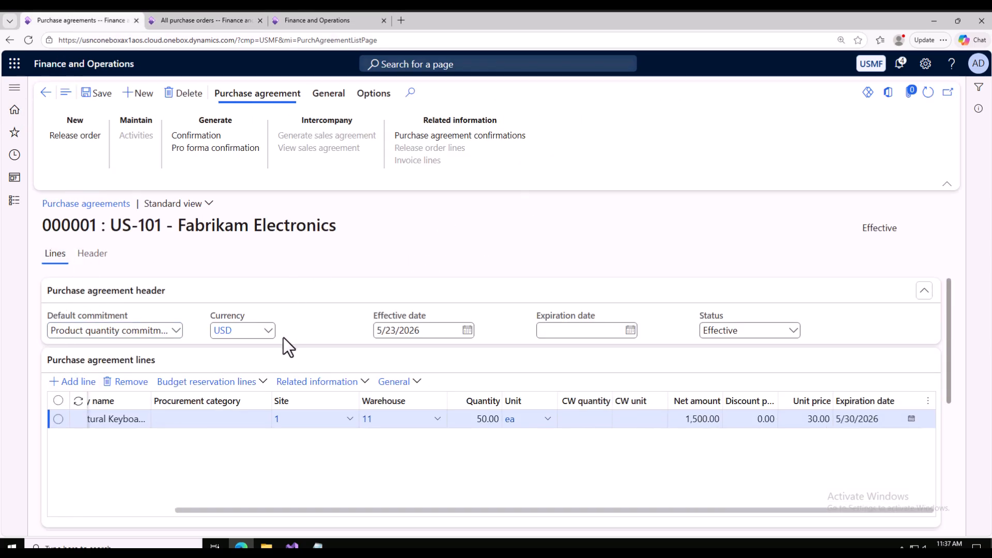
left_click(126, 289)
scroll(155, 382, "down", 5)
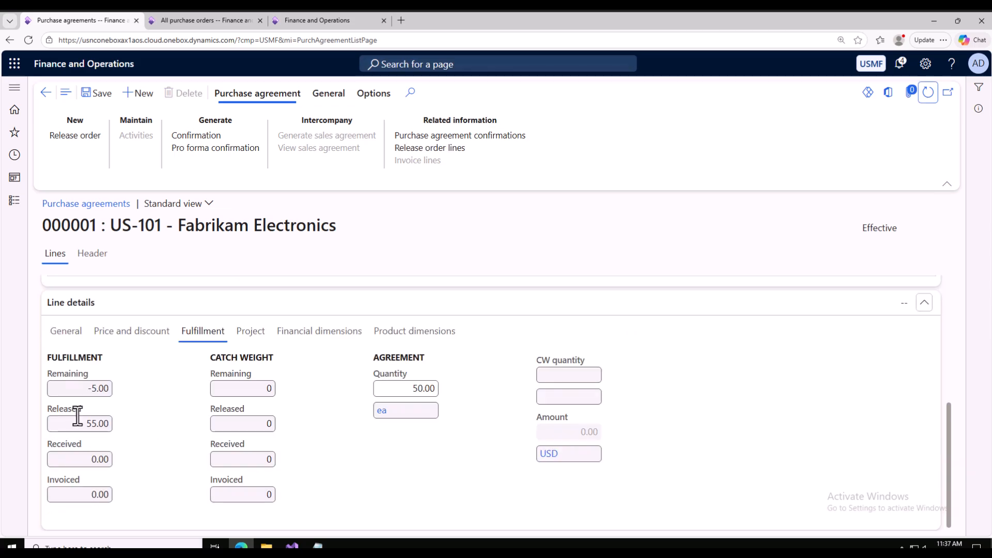
left_click(80, 391)
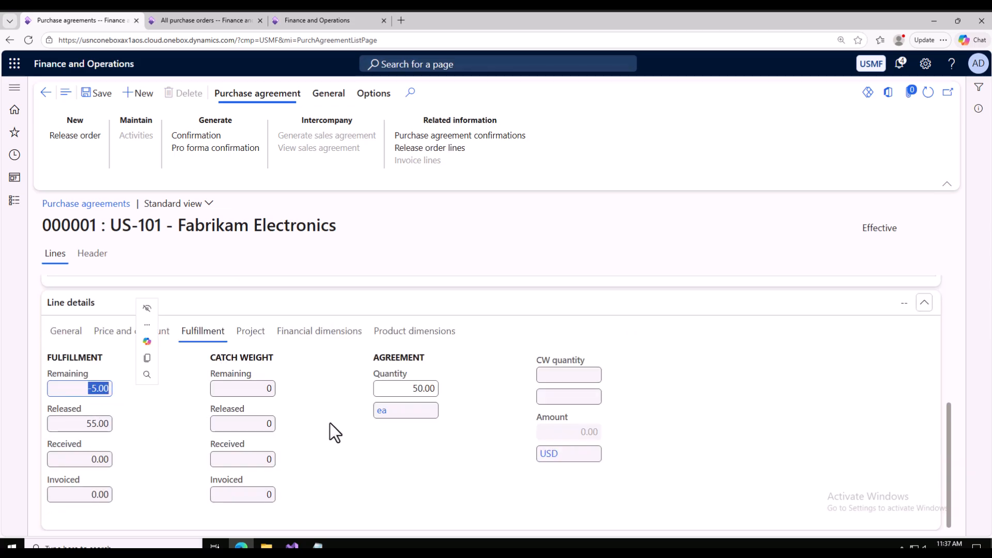
Compare the C0001 agreement line's committed quantity with its remaining and released fulfillment quantities
left_click(403, 394)
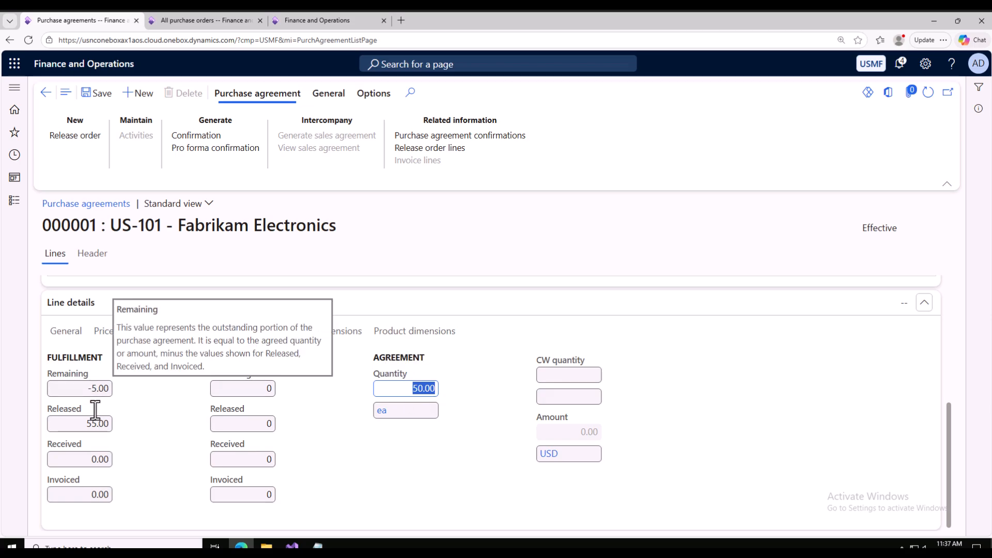
scroll(96, 411, "up", 2)
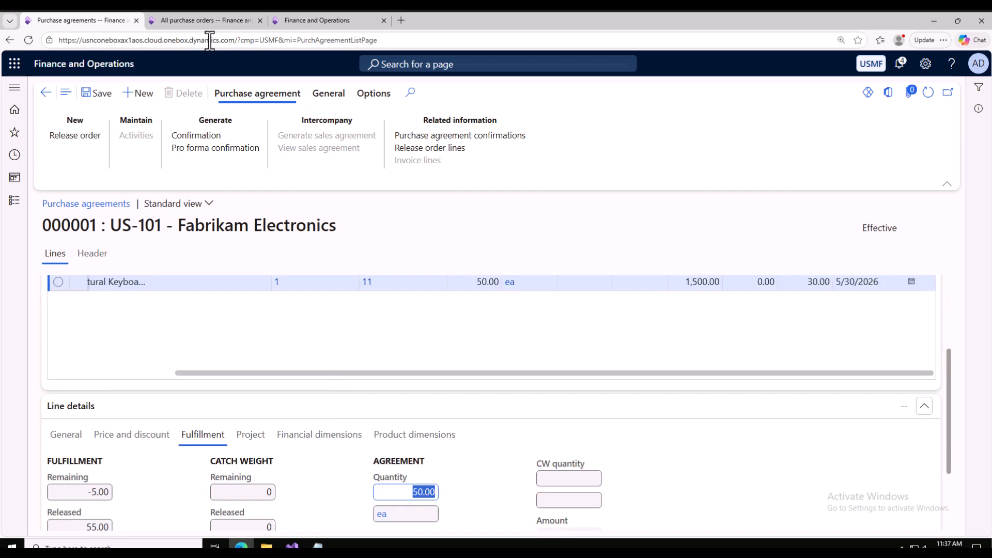
On the purchase order, remove the C0001 line's agreement link, overwriting discount, discount percent, price unit and unit price with standard values
left_click(202, 21)
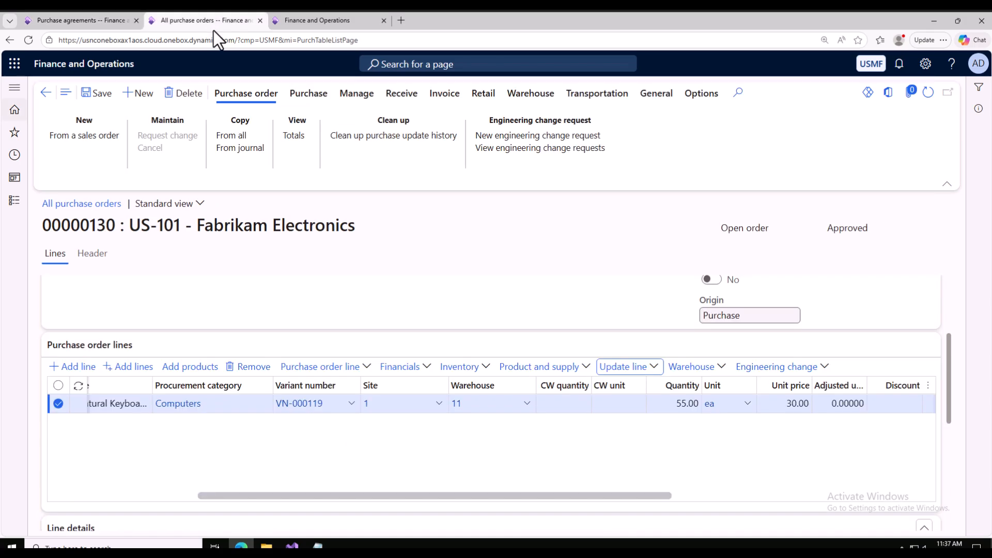
left_click(642, 370)
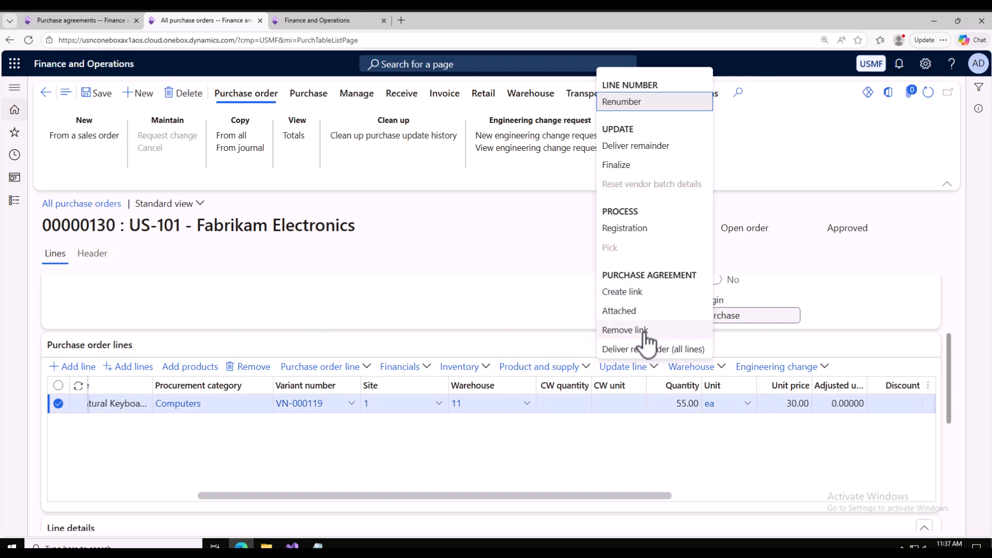
left_click(650, 335)
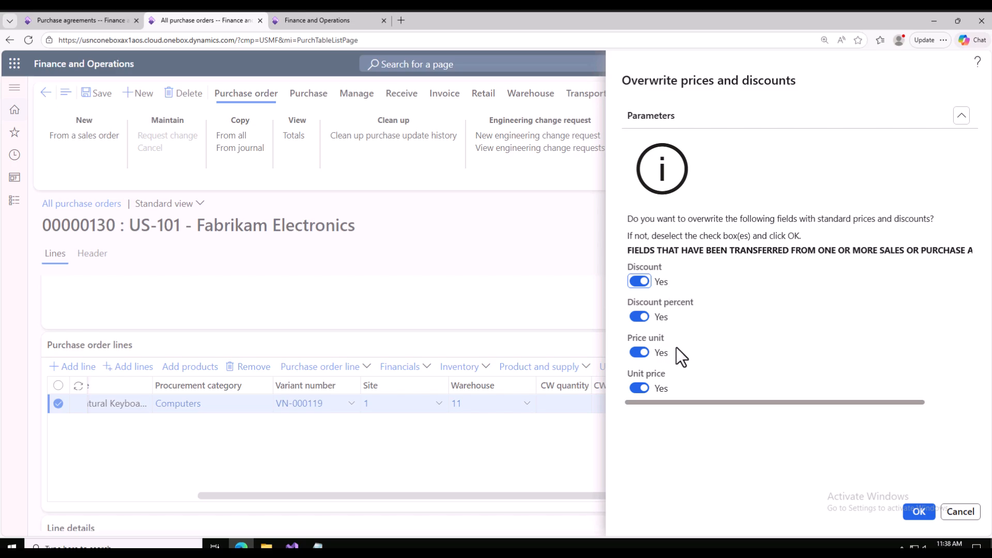
left_click(919, 513)
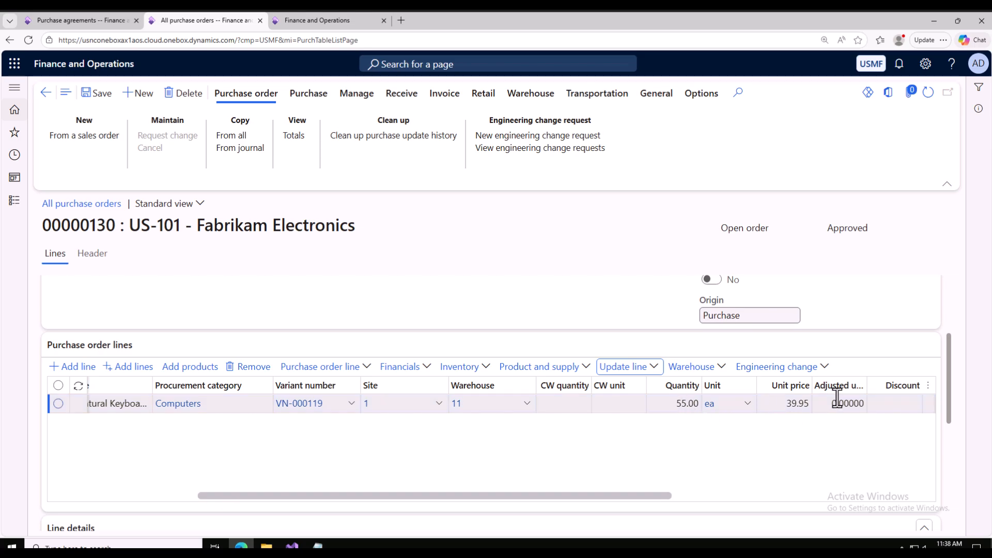
left_click(794, 404)
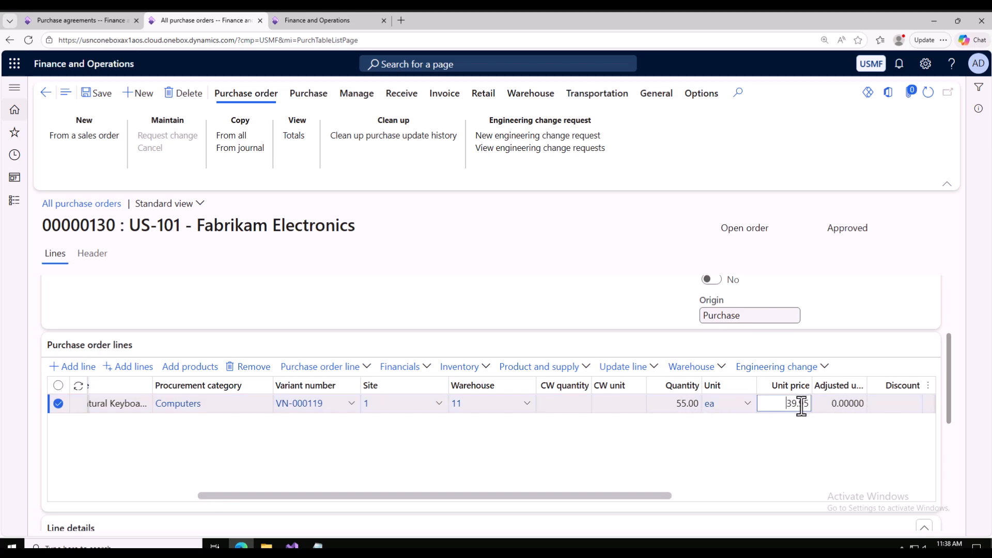
Link the C0001 order line back to the product quantity commitment agreement line for site 1, warehouse 11, and check its unit price
left_click(635, 368)
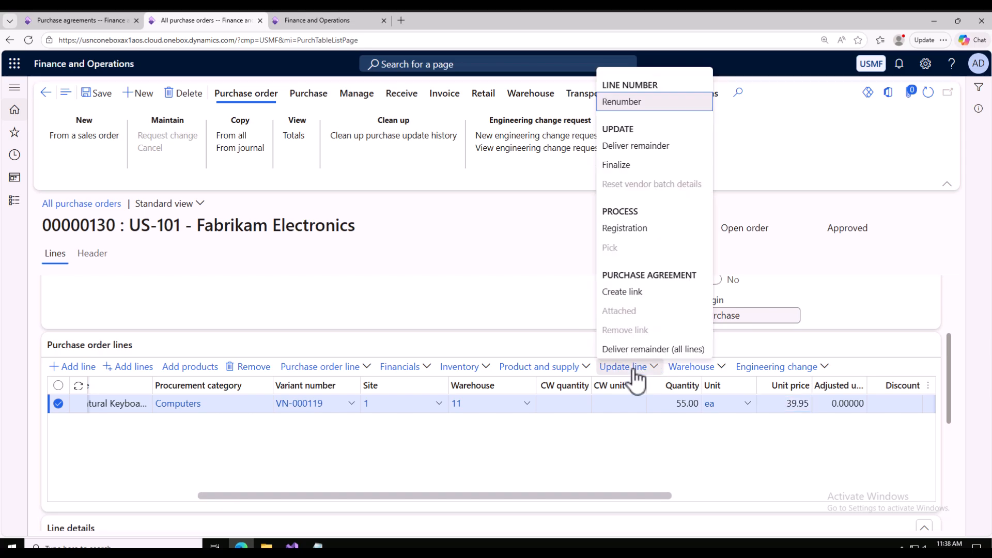
left_click(632, 294)
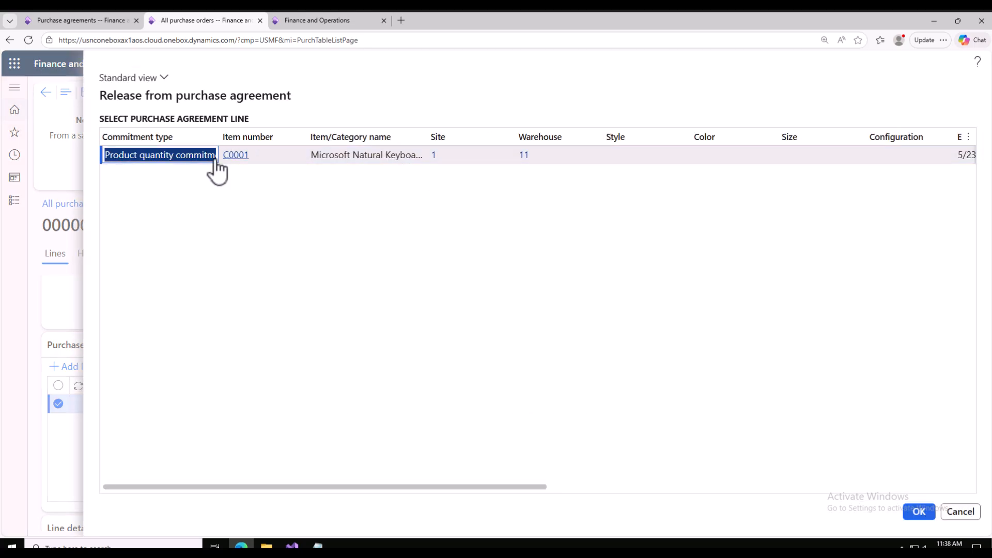
left_click(699, 157)
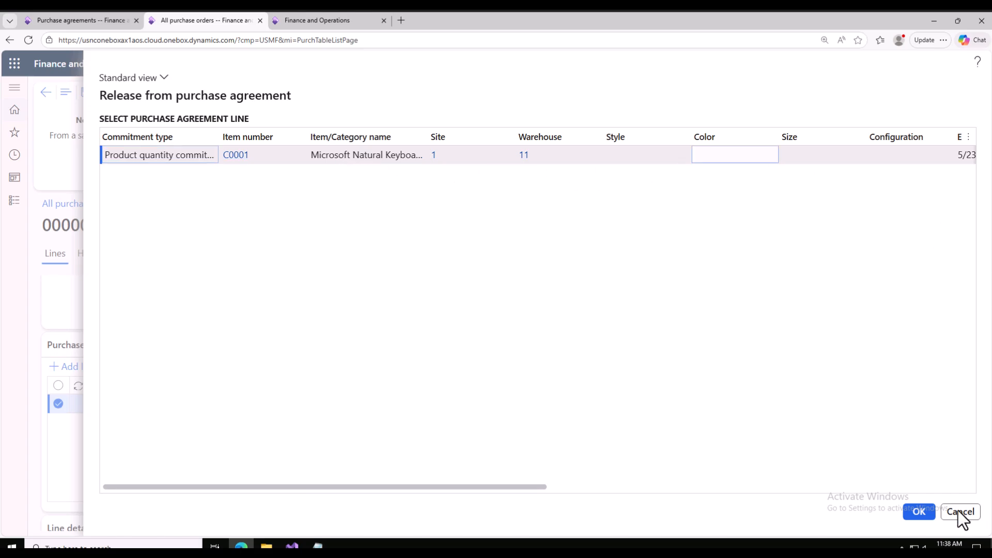
left_click(920, 513)
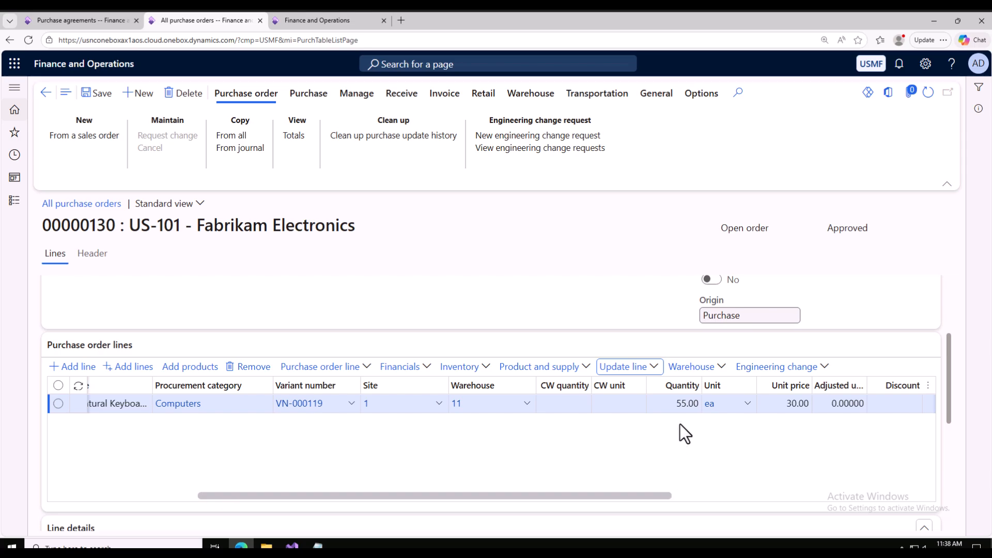
left_click(775, 403)
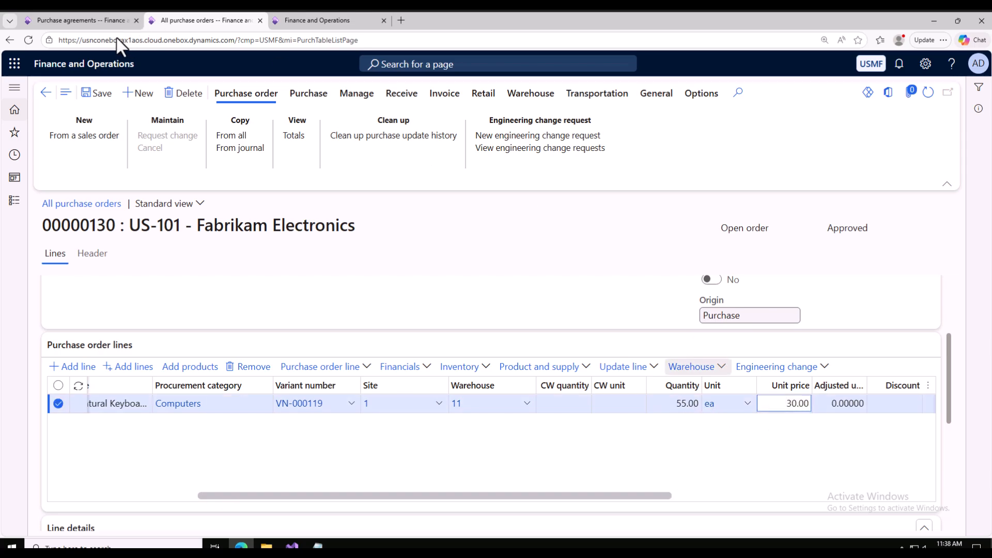
Return to the Fabrikam Electronics purchase agreement and review its header and C0001 line
left_click(77, 21)
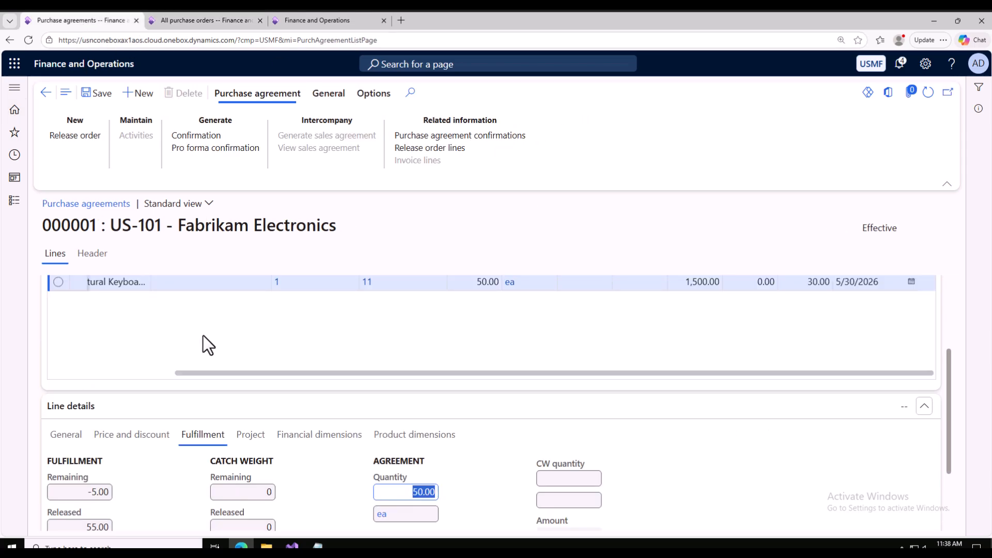
scroll(203, 336, "up", 3)
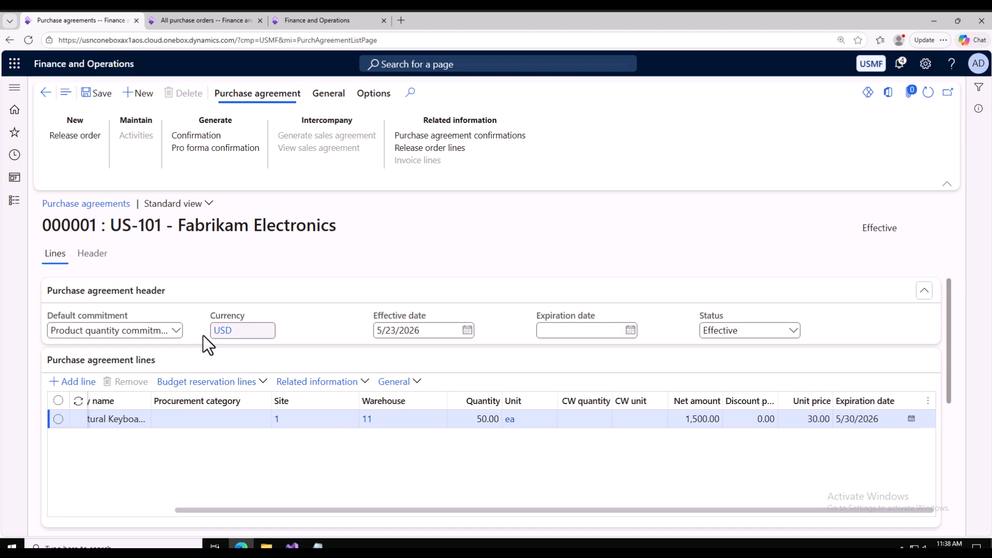